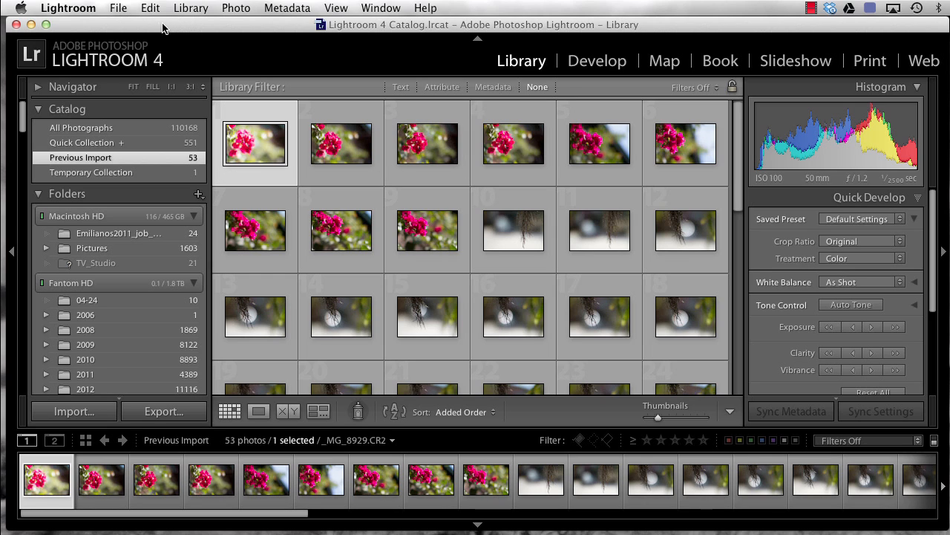
click(118, 8)
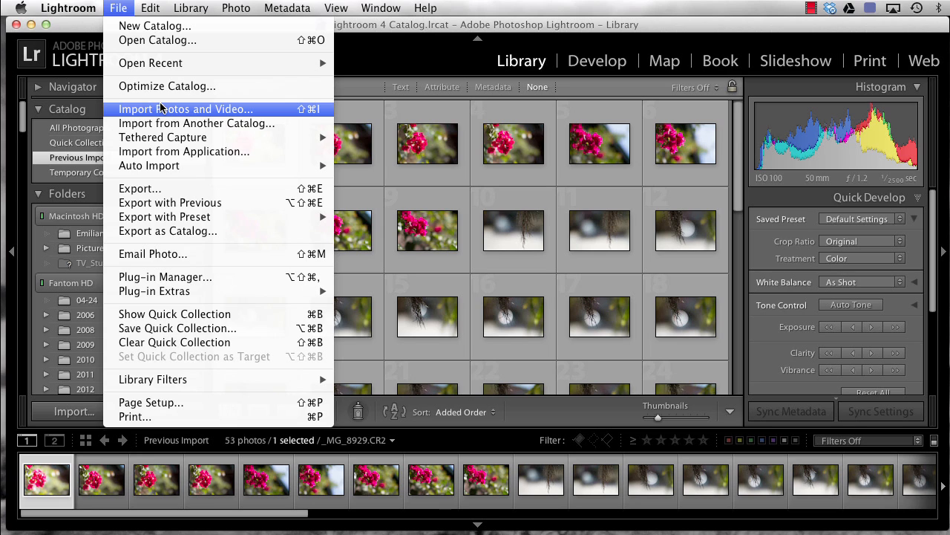
click(120, 10)
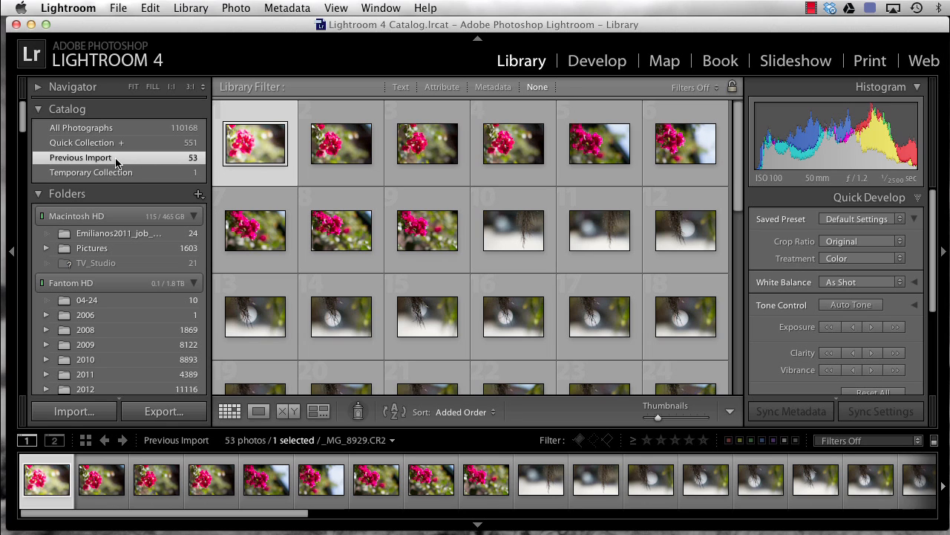
Show the photos of the 03-07 folder inside the 2013 folder.
scroll(163, 178, down, 1)
scroll(161, 180, down, 7)
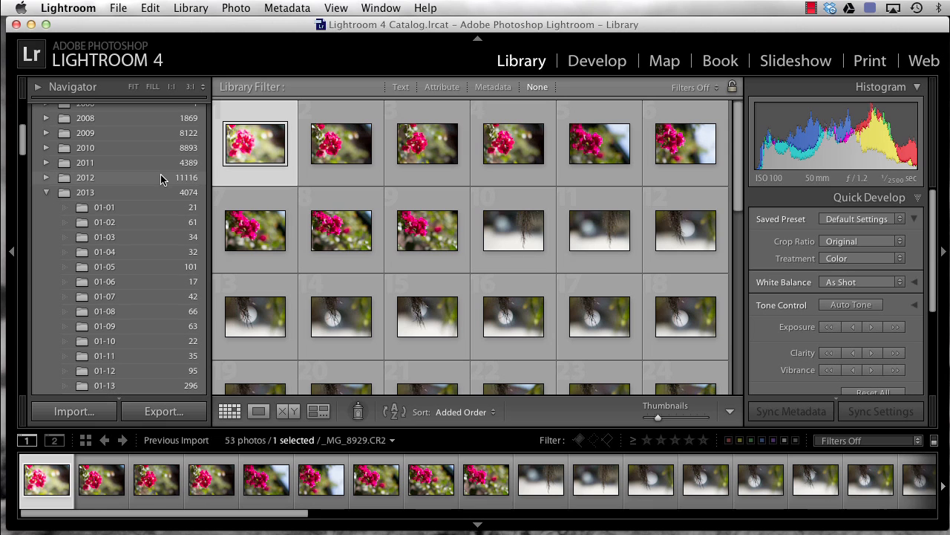
scroll(126, 185, down, 7)
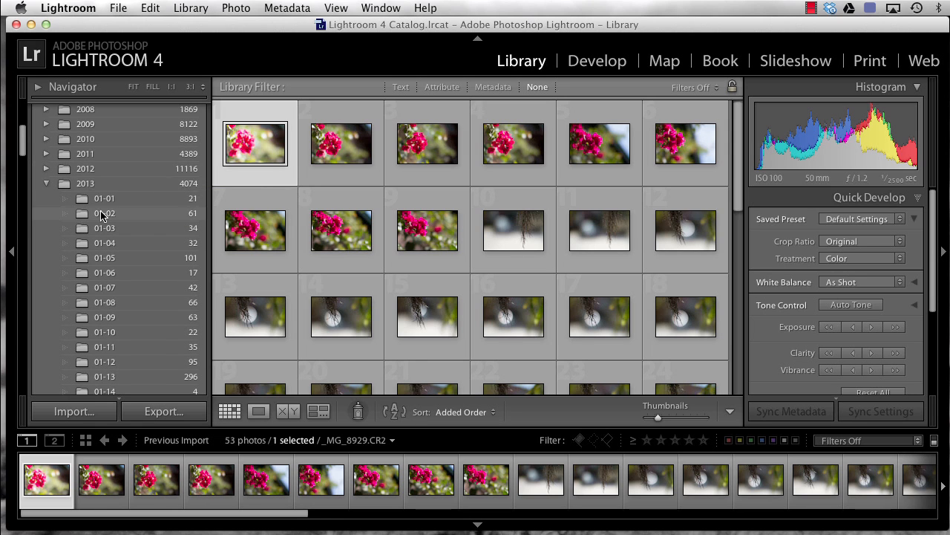
scroll(102, 214, down, 15)
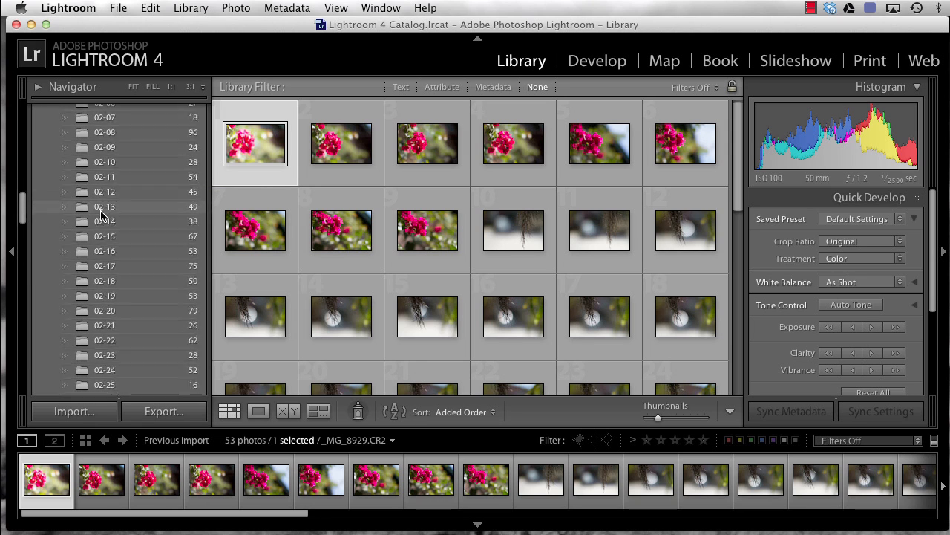
scroll(102, 215, down, 5)
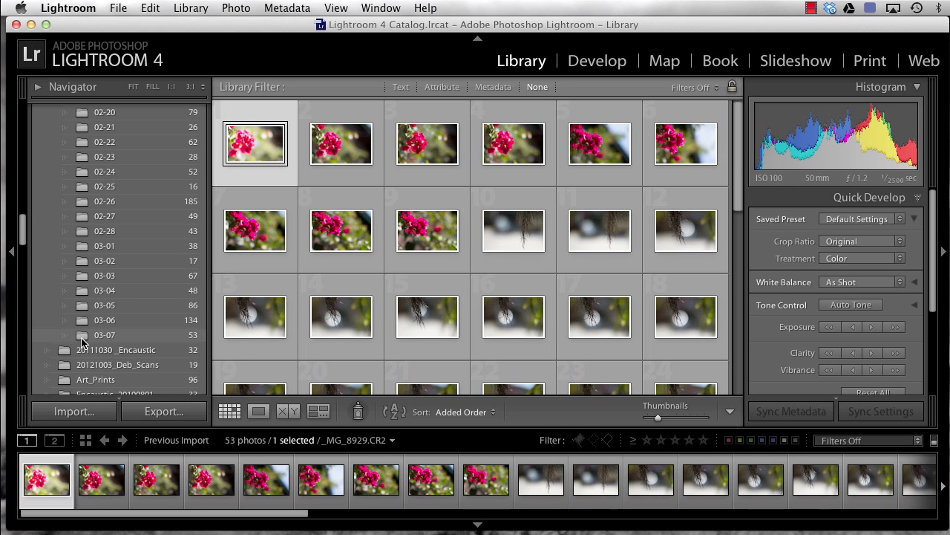
click(83, 335)
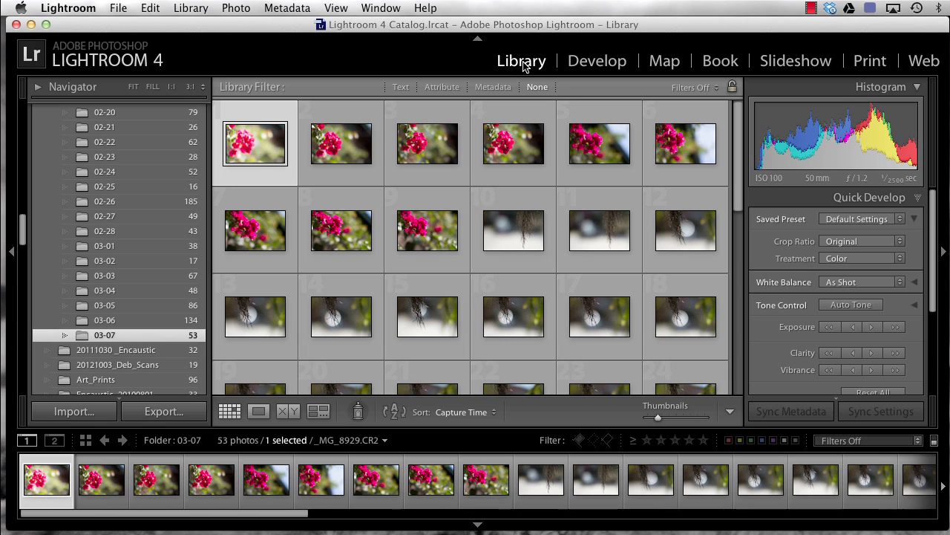
View the folder's first photo, _MG_8929.CR2, enlarged on its own with the surrounding interface fully blacked out.
double_click(260, 156)
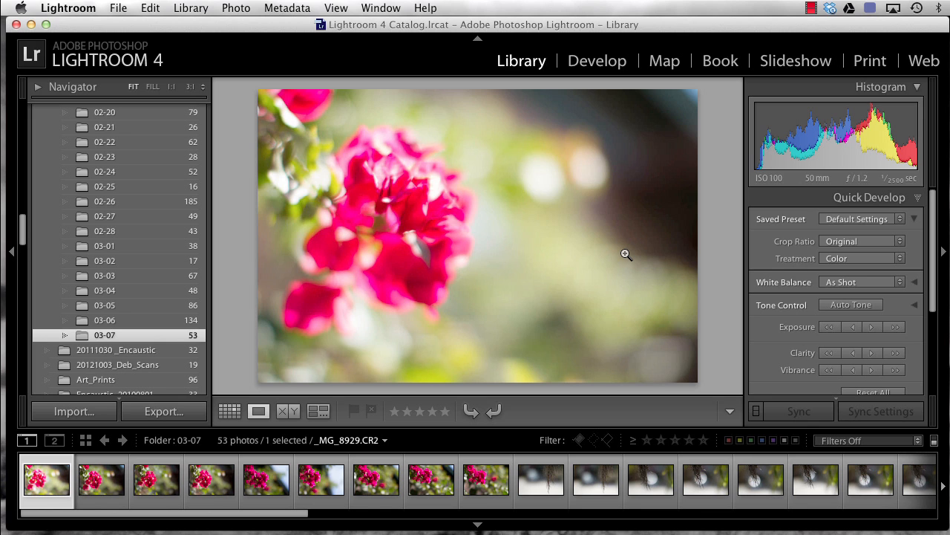
key(l)
key(l)
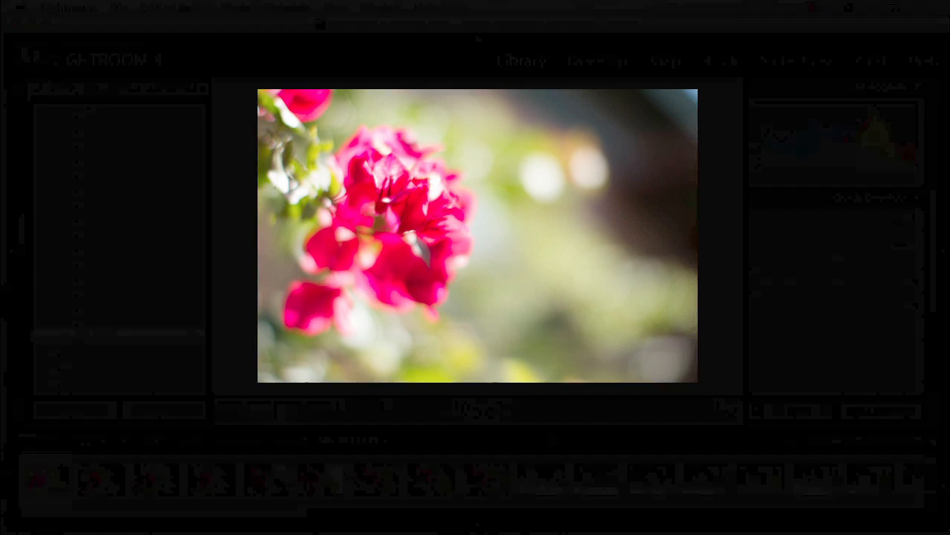
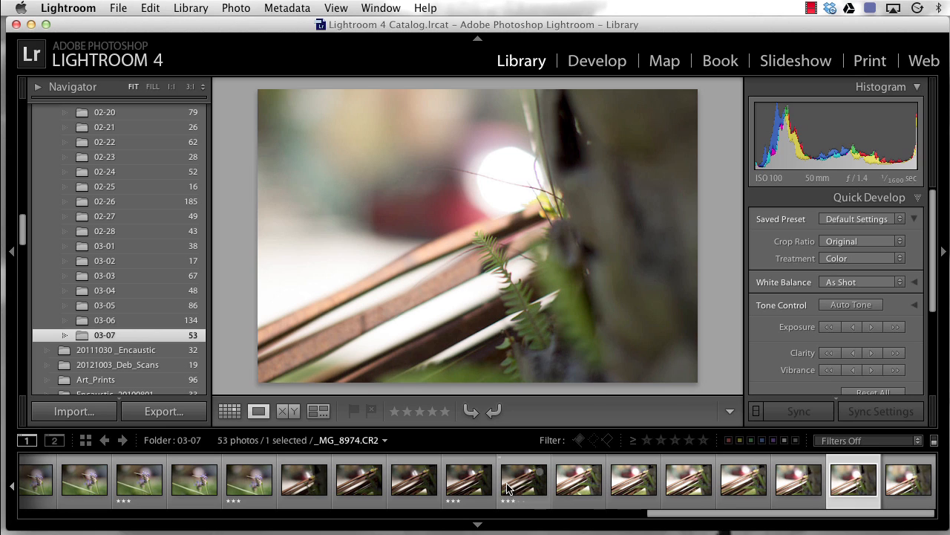
Filter the 03-07 folder to show only photos rated three stars or higher.
click(674, 440)
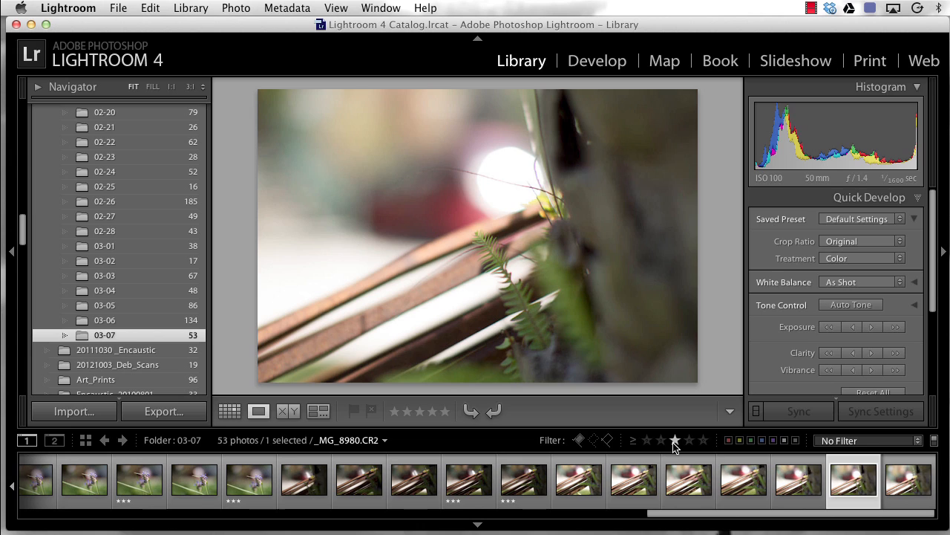
click(674, 440)
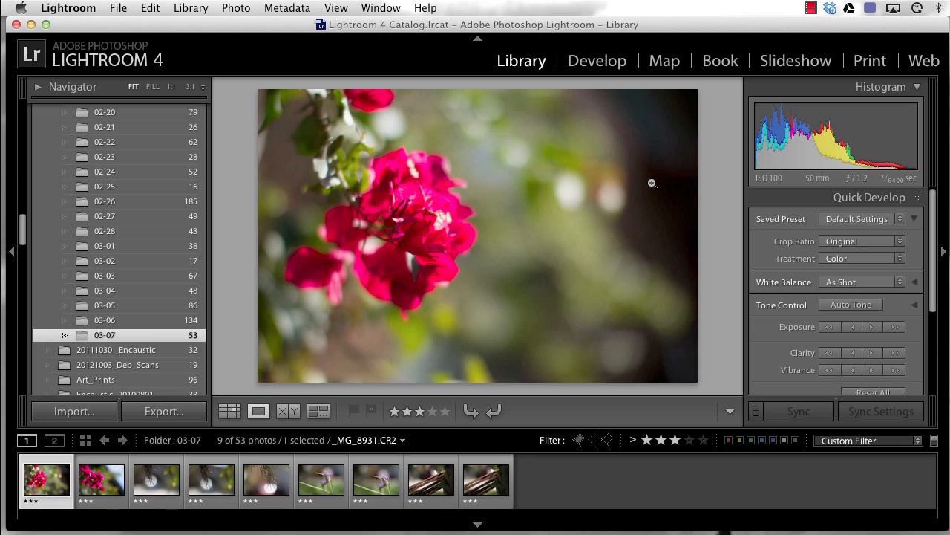
Crop the first filtered flower photo in Develop to a 1.618 x 1 aspect, trimming only from the top of the image.
click(598, 61)
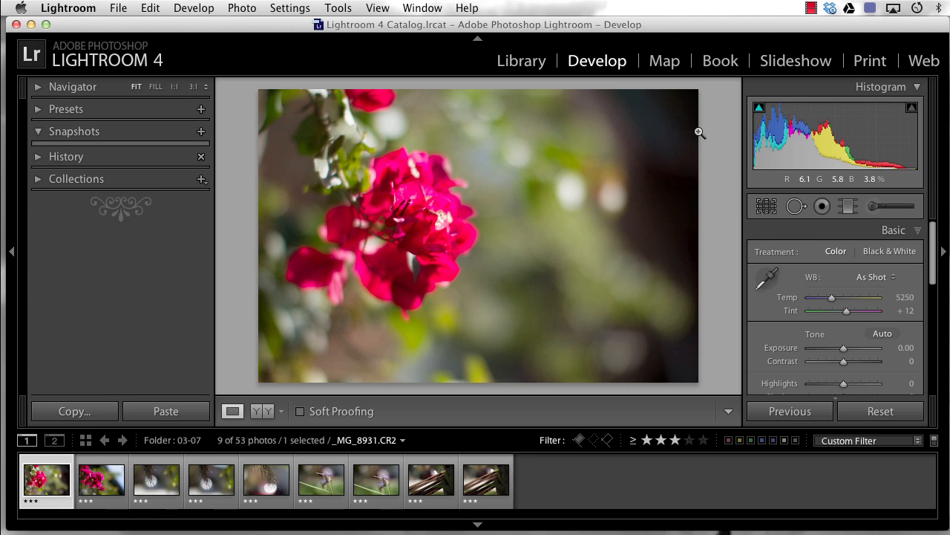
click(766, 207)
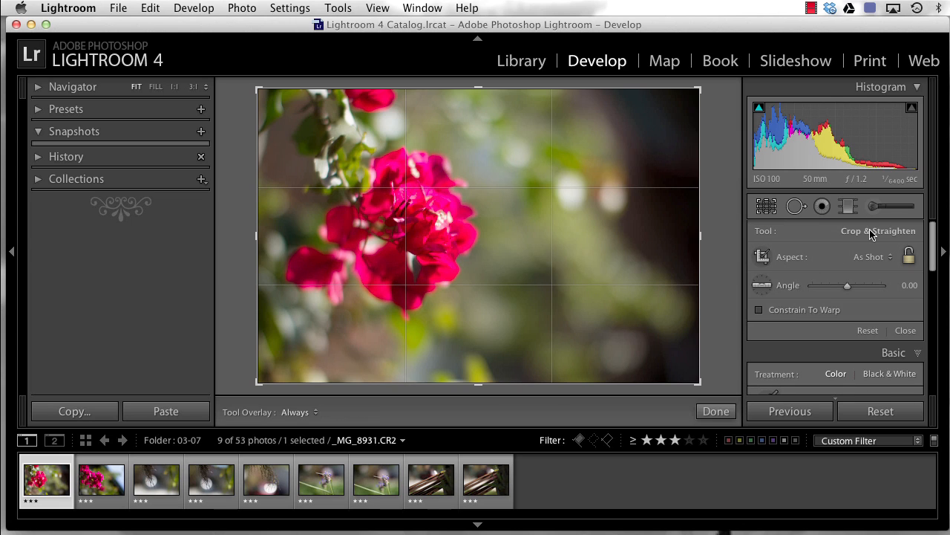
click(890, 257)
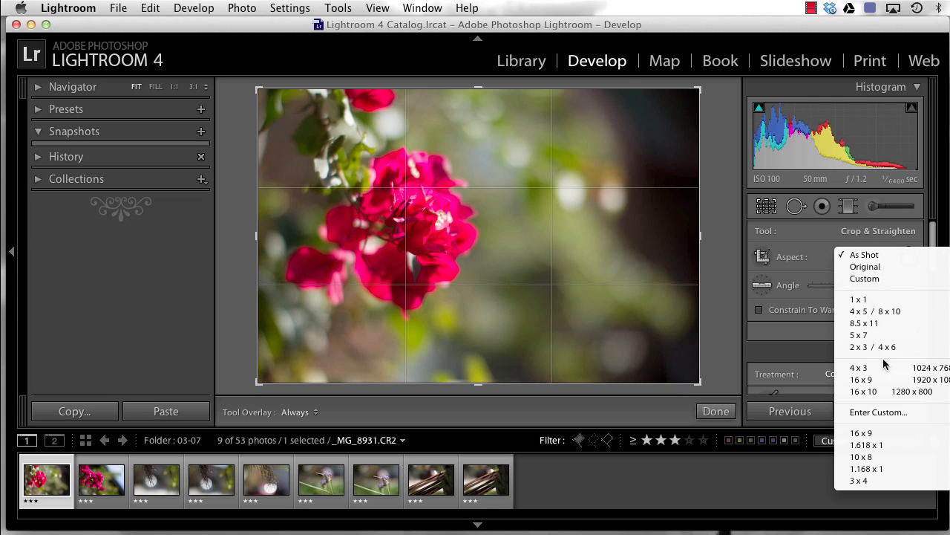
click(870, 447)
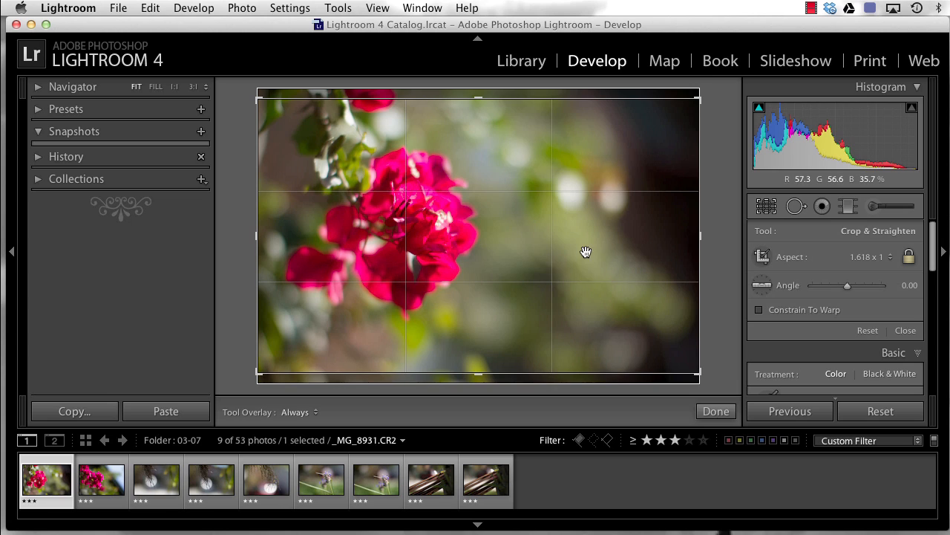
drag(586, 253, 582, 196)
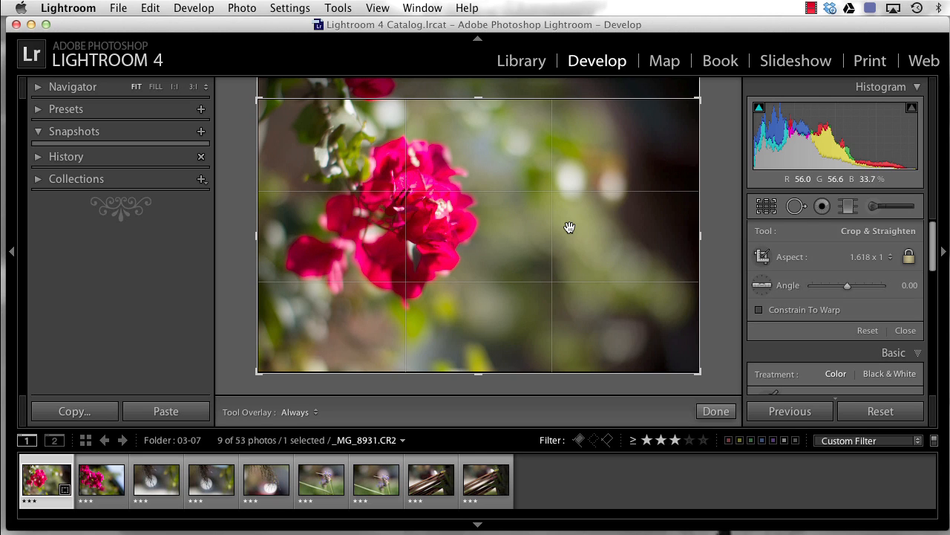
key(Return)
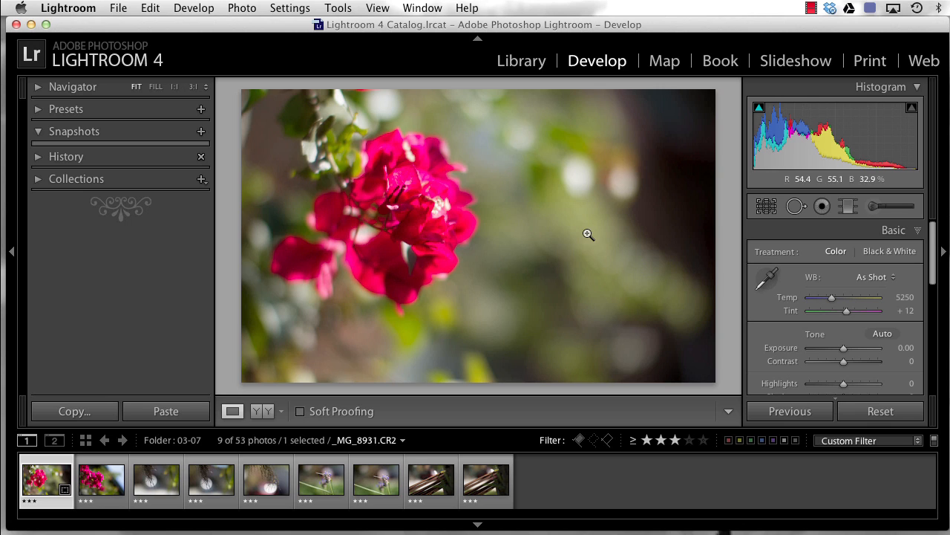
Set the cropped flower photo's Clarity to +47, Vibrance to +20 and Saturation to +14.
scroll(810, 317, down, 5)
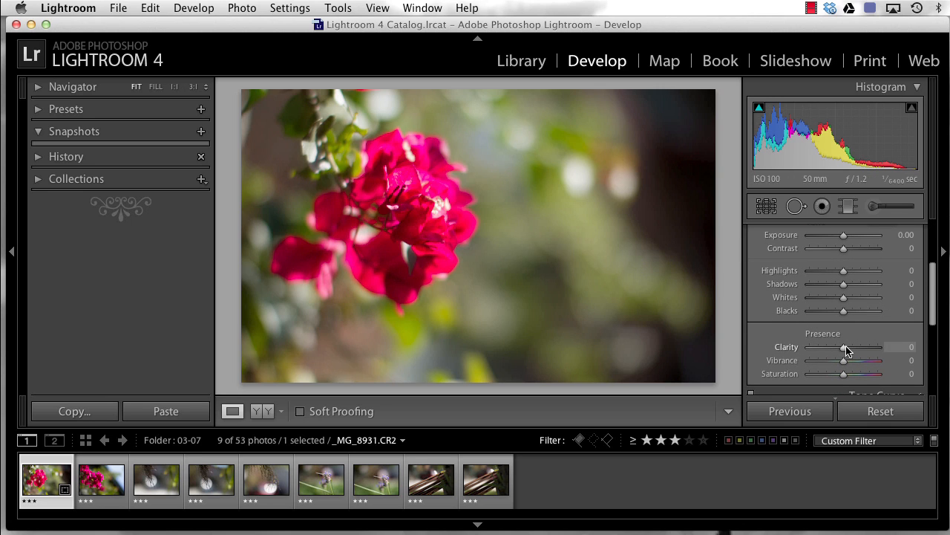
drag(843, 350, 860, 354)
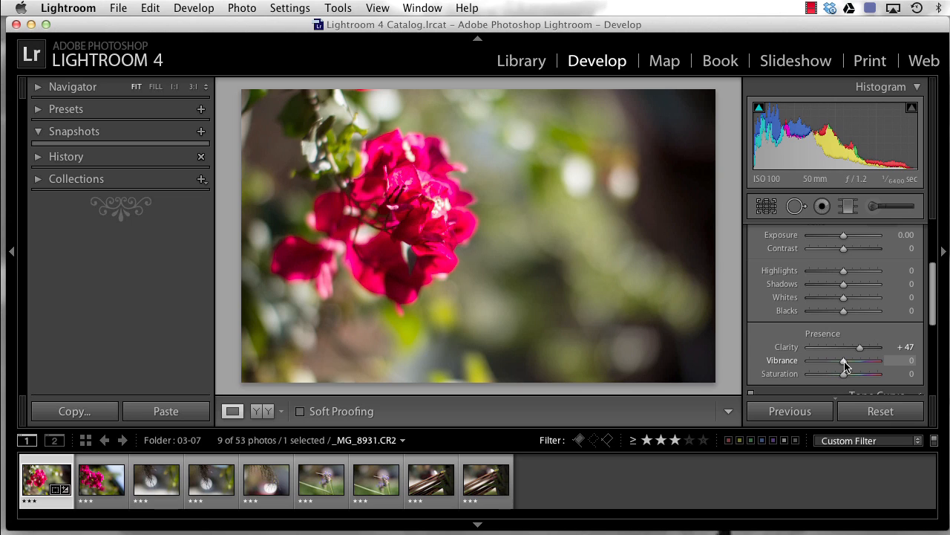
drag(845, 364, 854, 366)
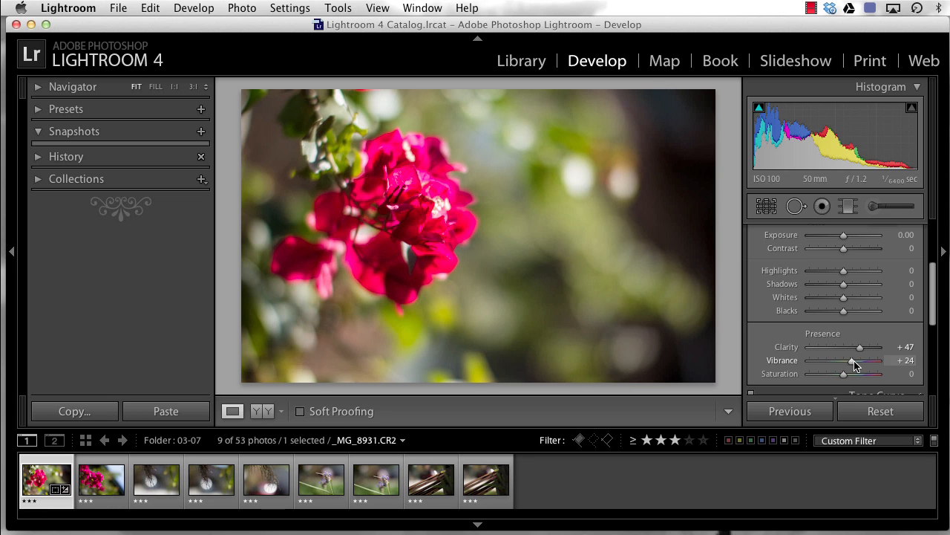
double_click(808, 360)
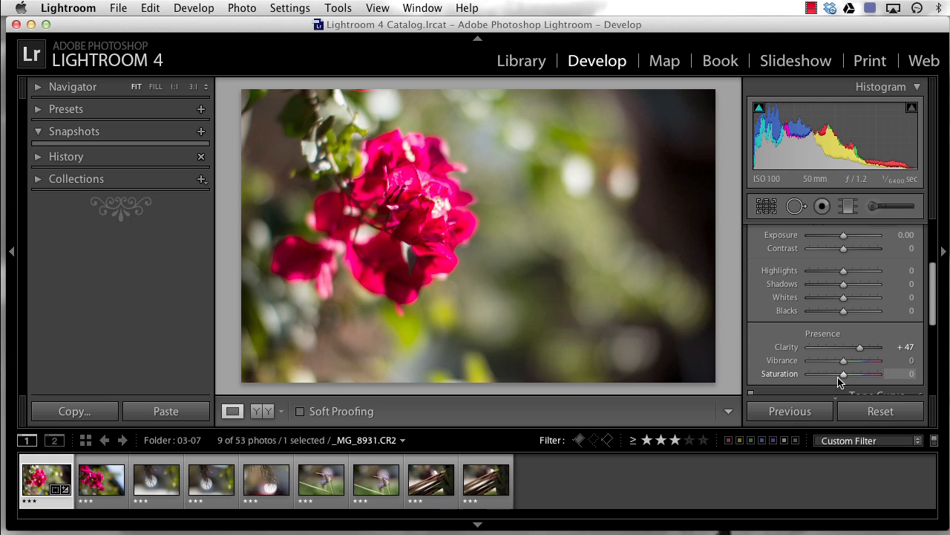
drag(845, 376, 850, 376)
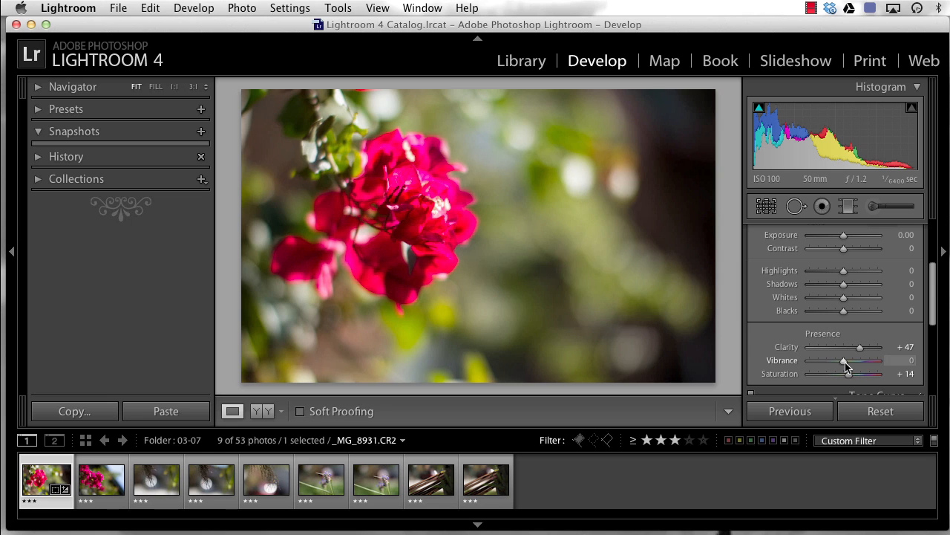
drag(845, 362, 853, 362)
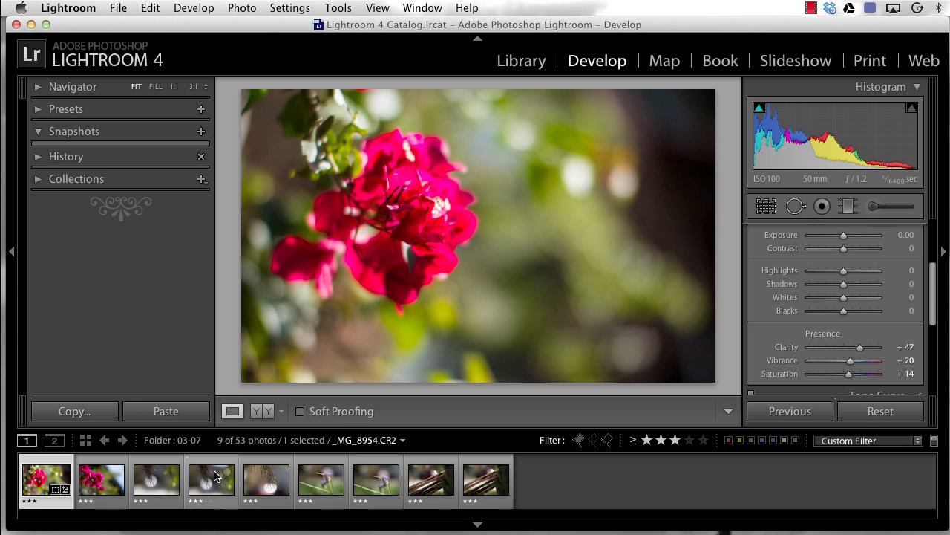
Synchronize the first photo's develop settings, including its crop, to all nine filtered photos and deselect them.
shift+click(492, 485)
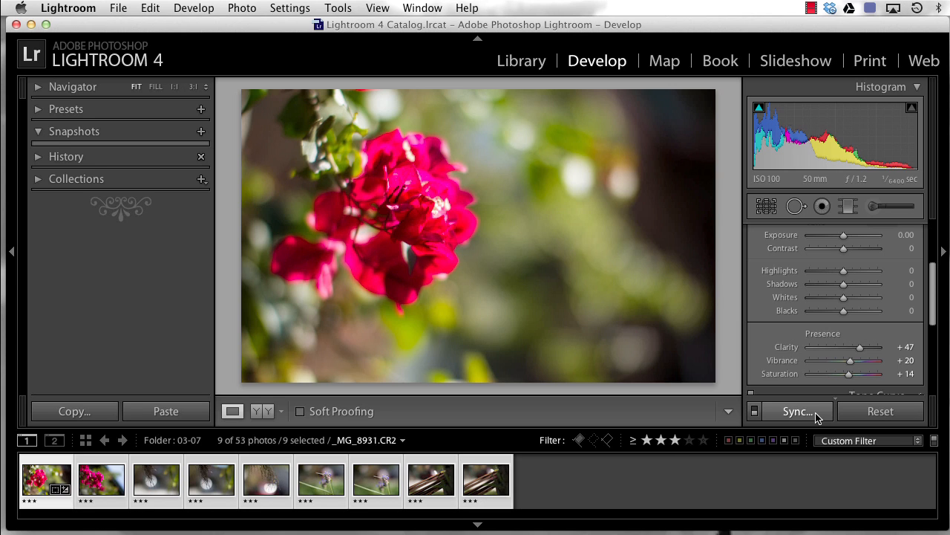
click(798, 413)
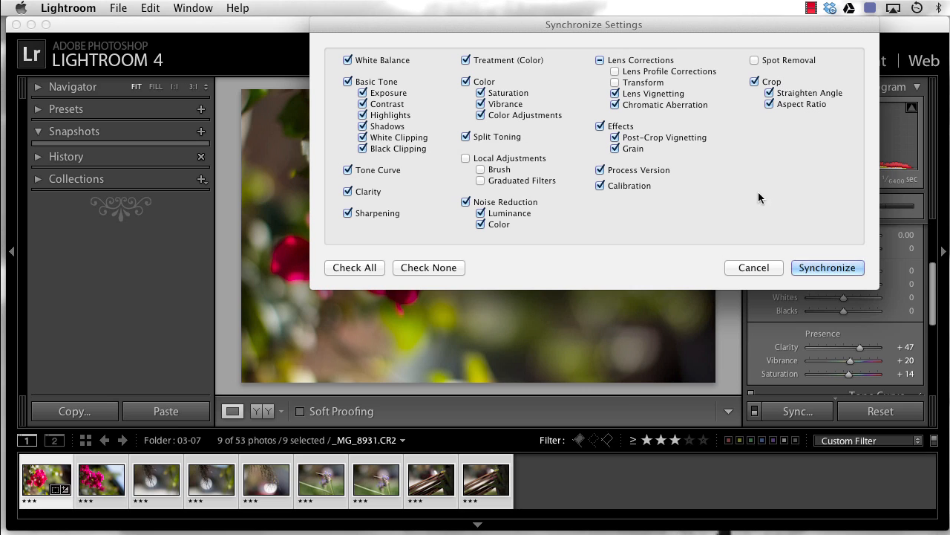
click(816, 268)
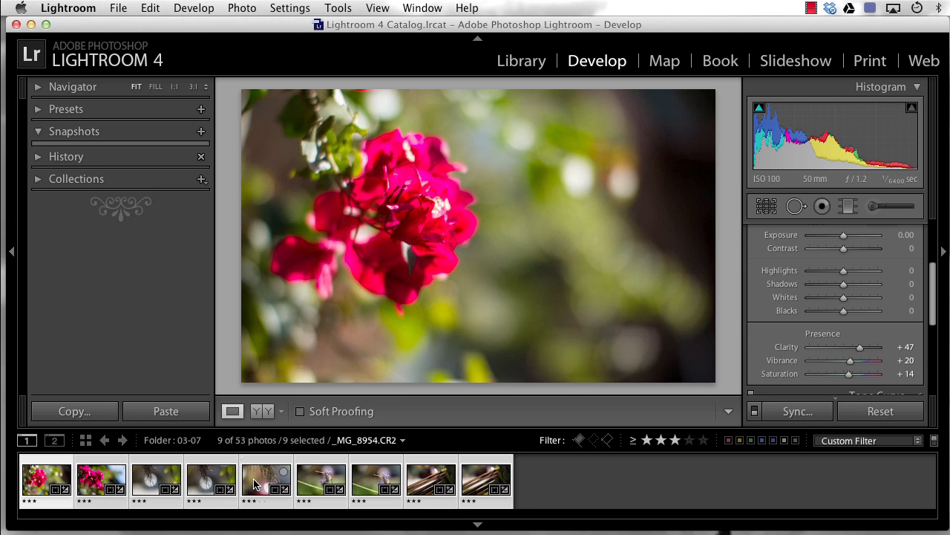
key(super)
key(super+d)
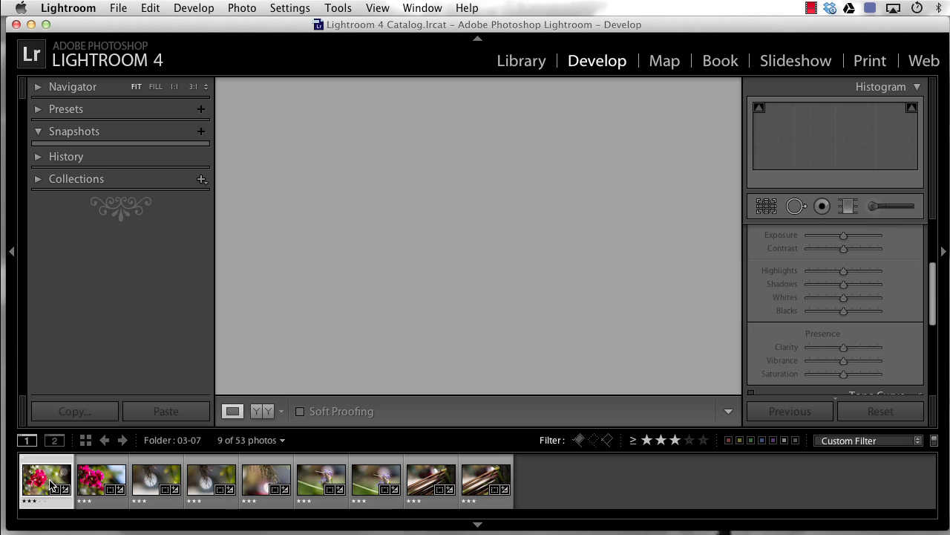
Check the synchronized crop on the second flower photo, _MG_8933.CR2, without altering it.
click(50, 484)
key(Right)
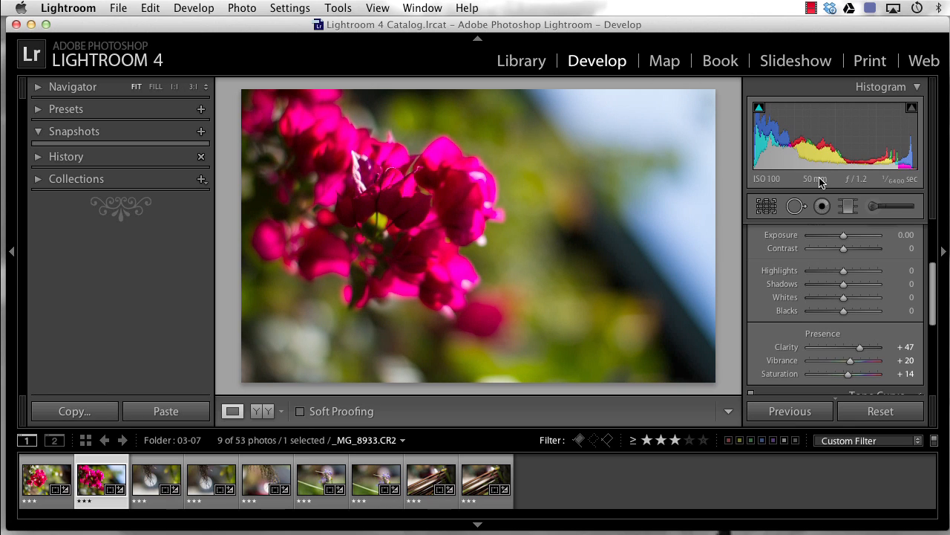
click(766, 207)
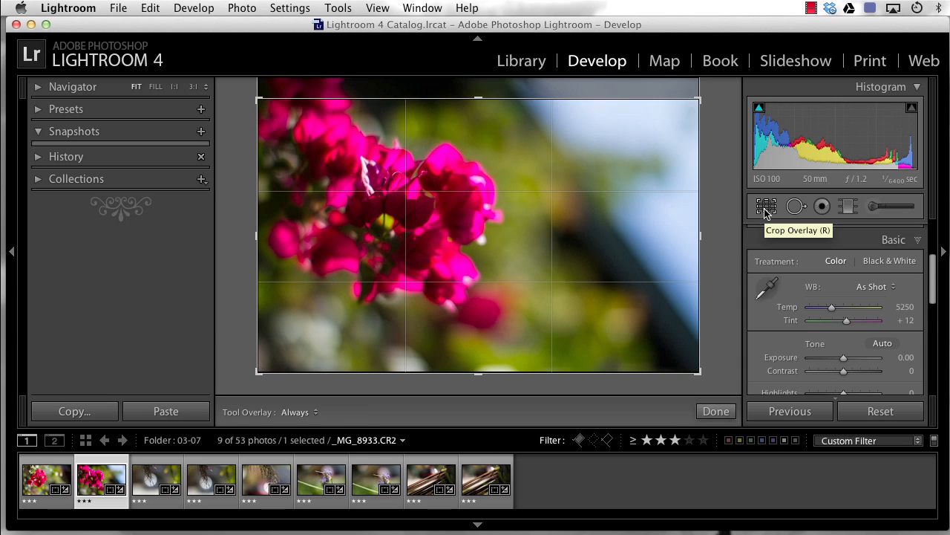
click(766, 207)
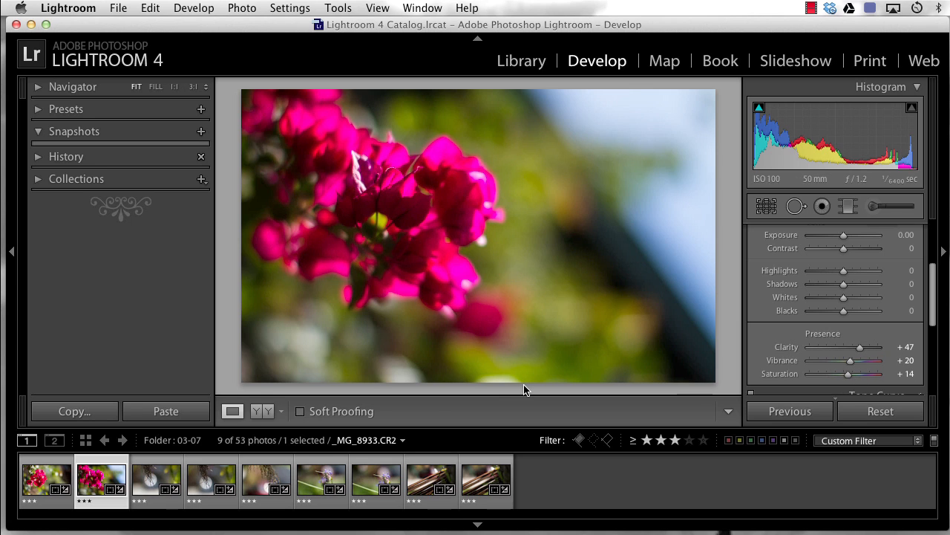
Tighten the crop of _MG_8954.CR2 around the hanging tendrils and bright circle, placing the circle near the frame's right third.
key(Right)
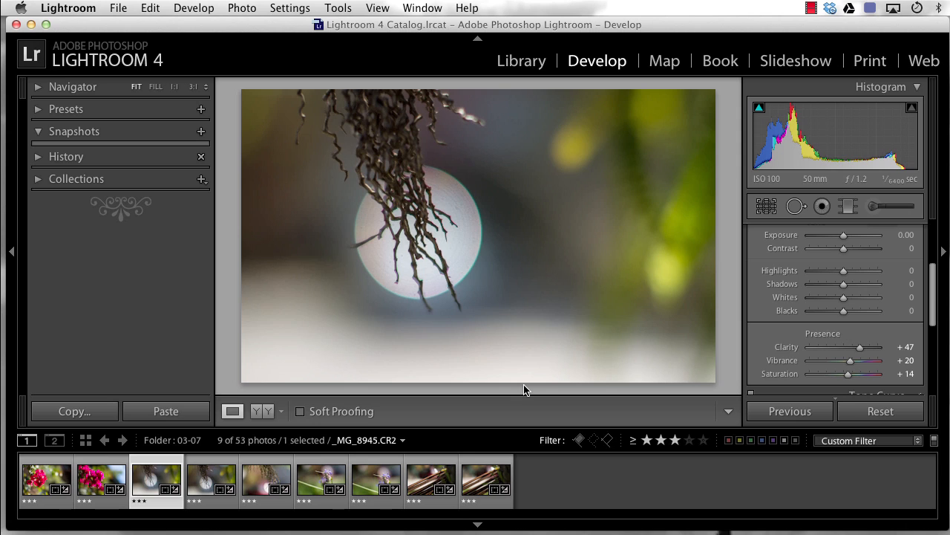
key(Right)
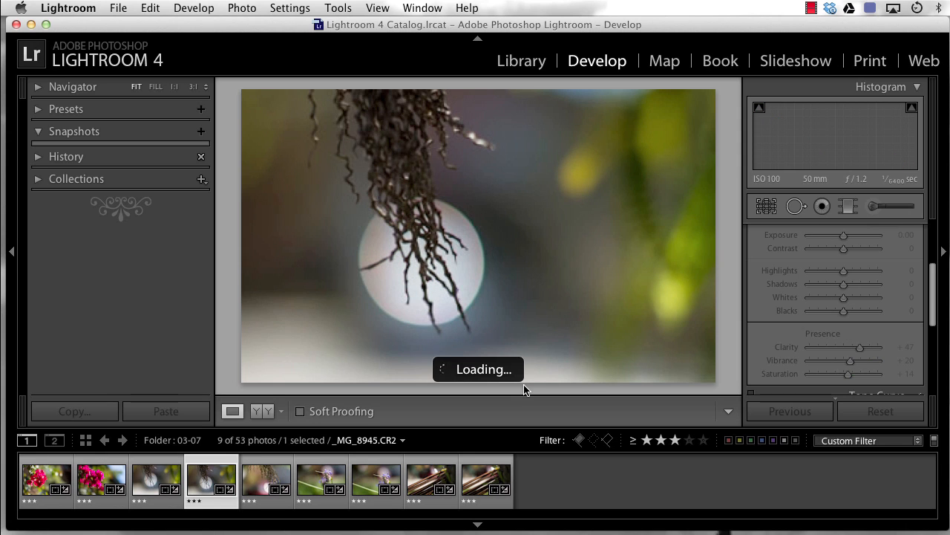
key(Right)
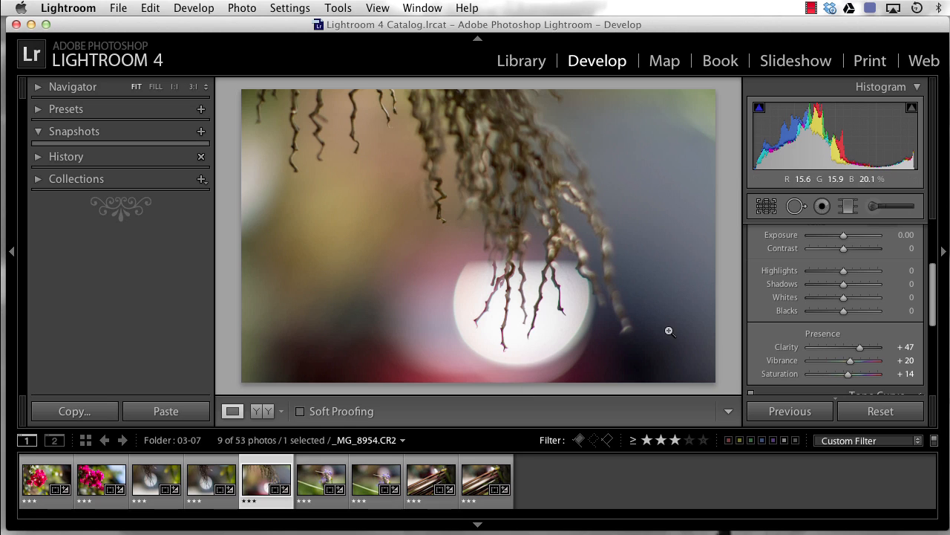
click(766, 206)
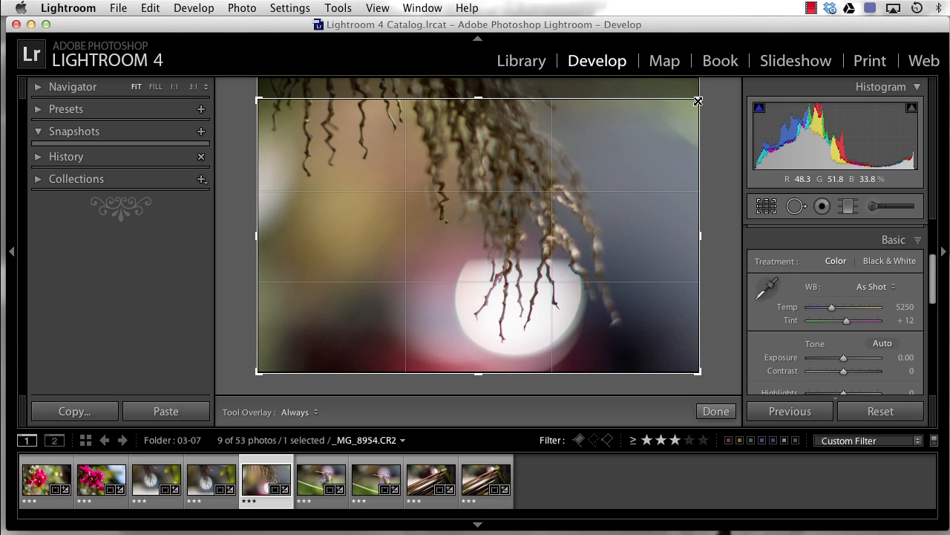
drag(697, 103, 676, 139)
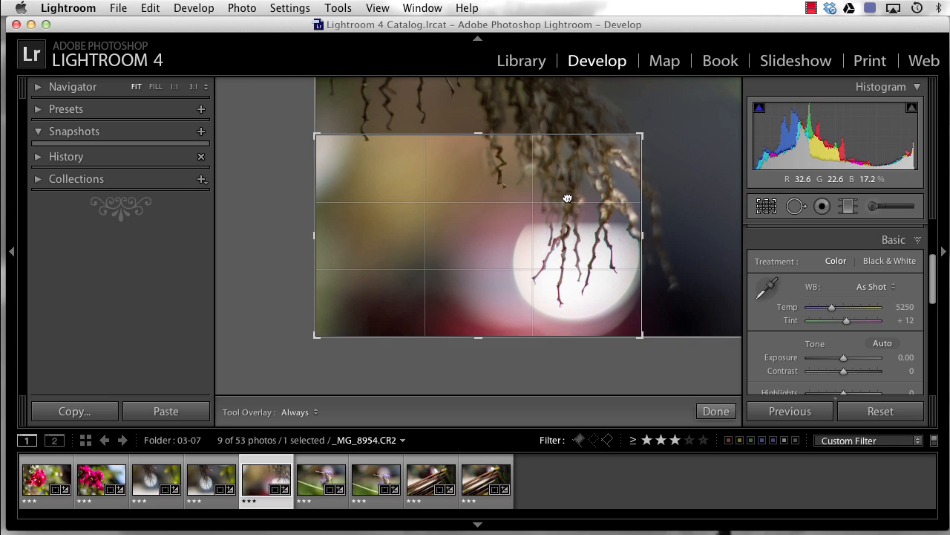
drag(567, 198, 528, 181)
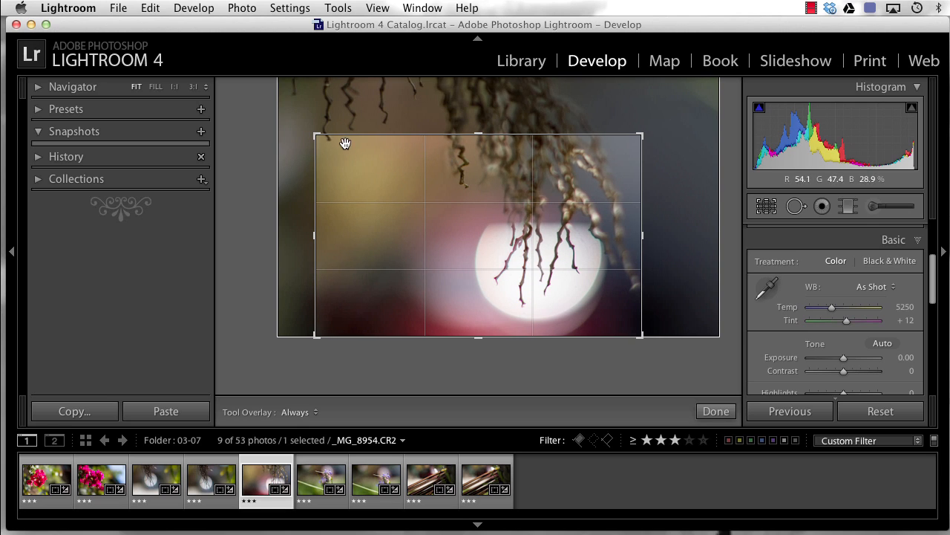
drag(316, 132, 321, 138)
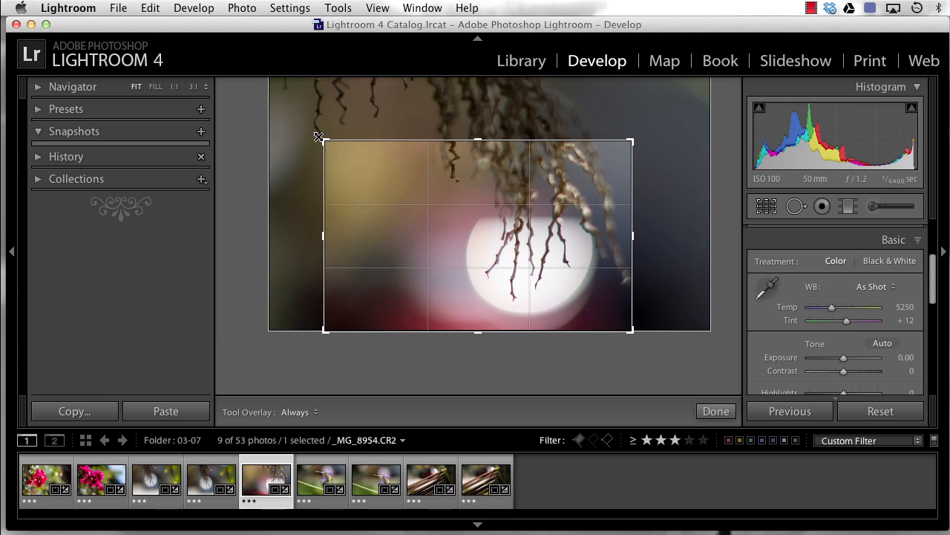
drag(473, 194, 483, 194)
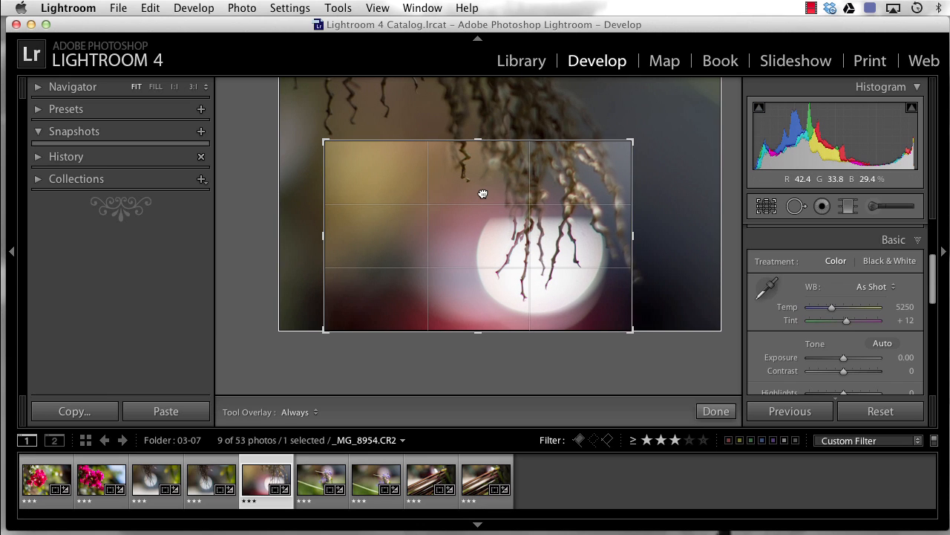
key(Return)
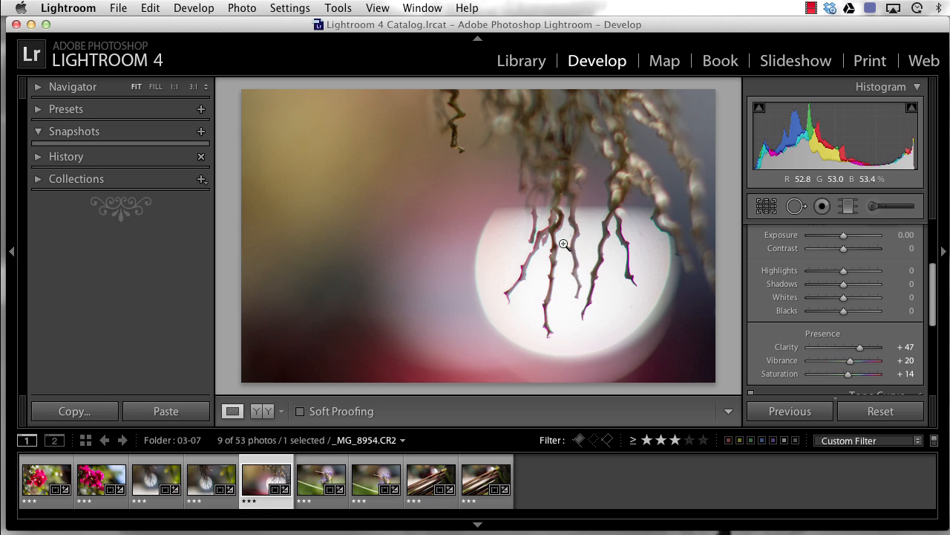
Recrop _MG_8967.CR2 tightly around the purple flower, placing it at the right third and excluding most of the long lower leaf.
click(312, 486)
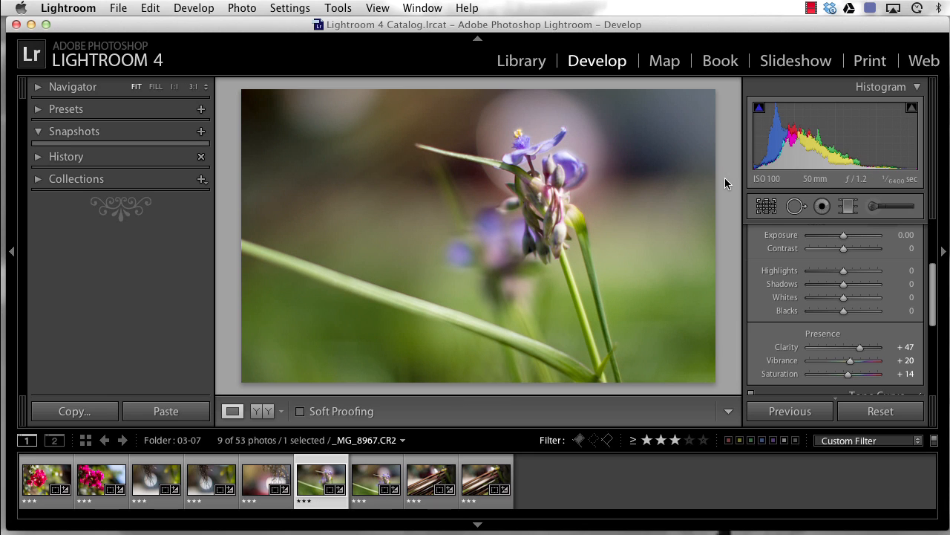
key(r)
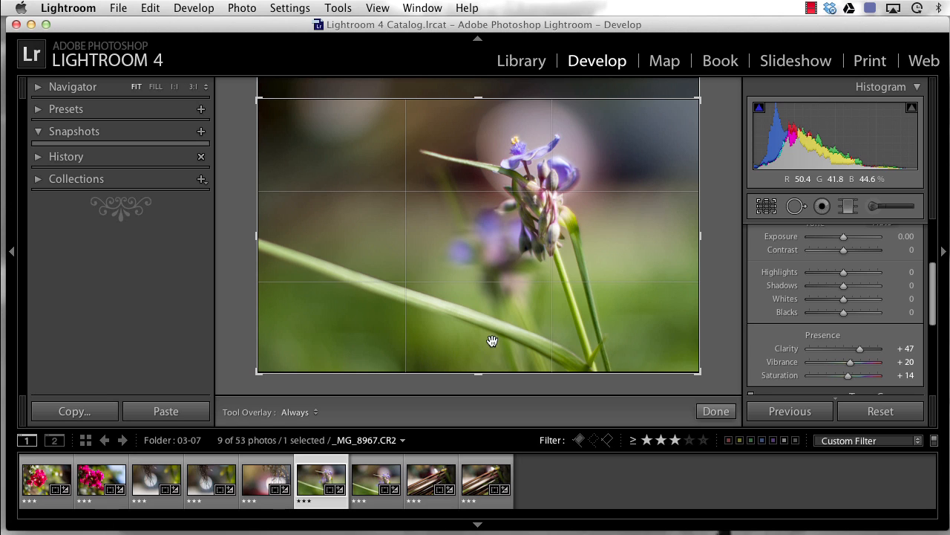
drag(495, 274, 487, 297)
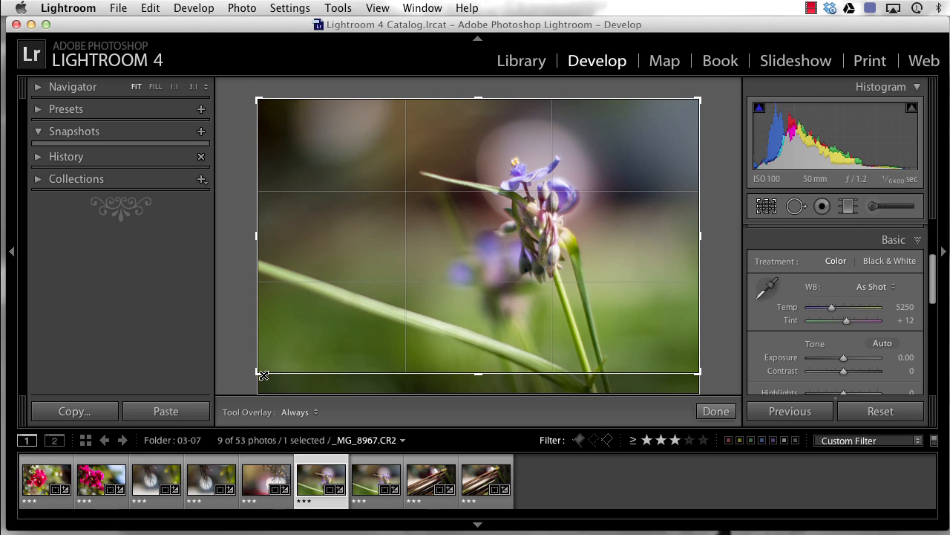
drag(256, 375, 313, 337)
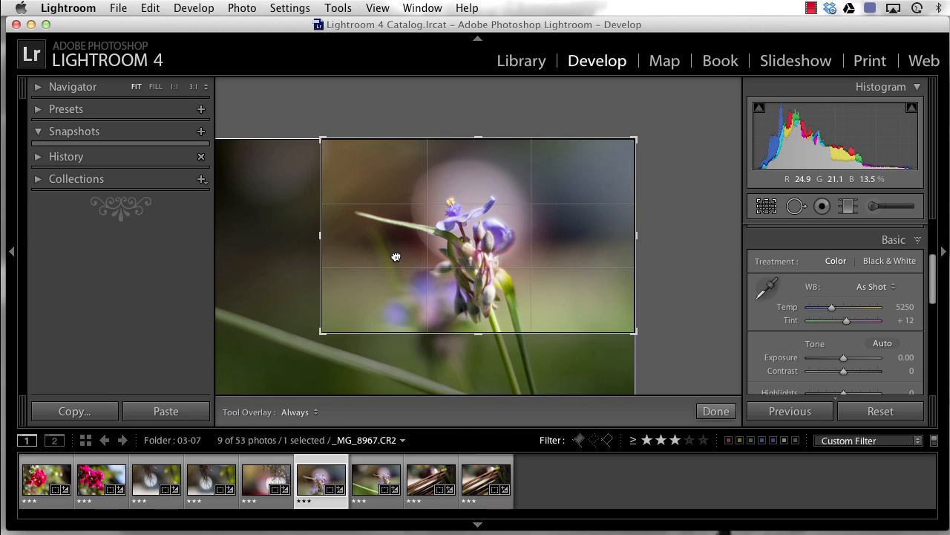
drag(387, 256, 442, 251)
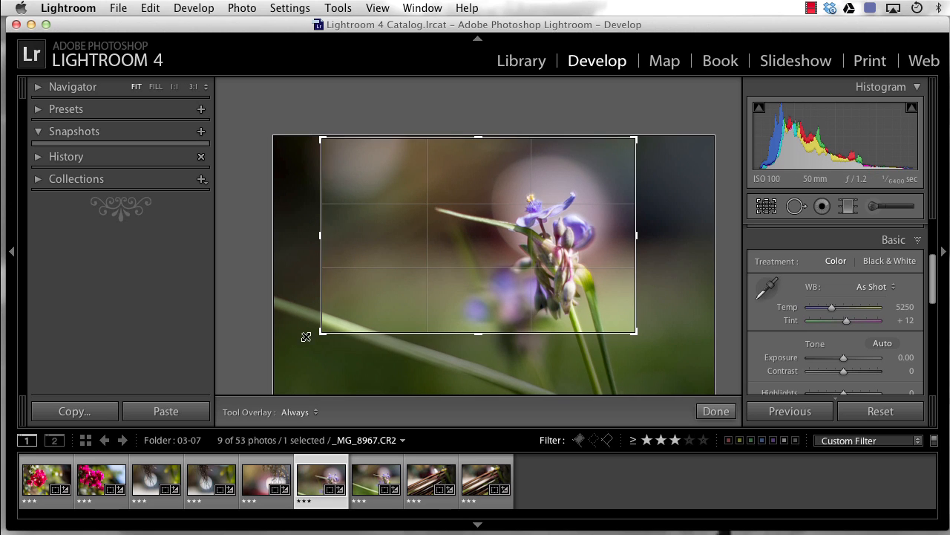
drag(322, 335, 331, 332)
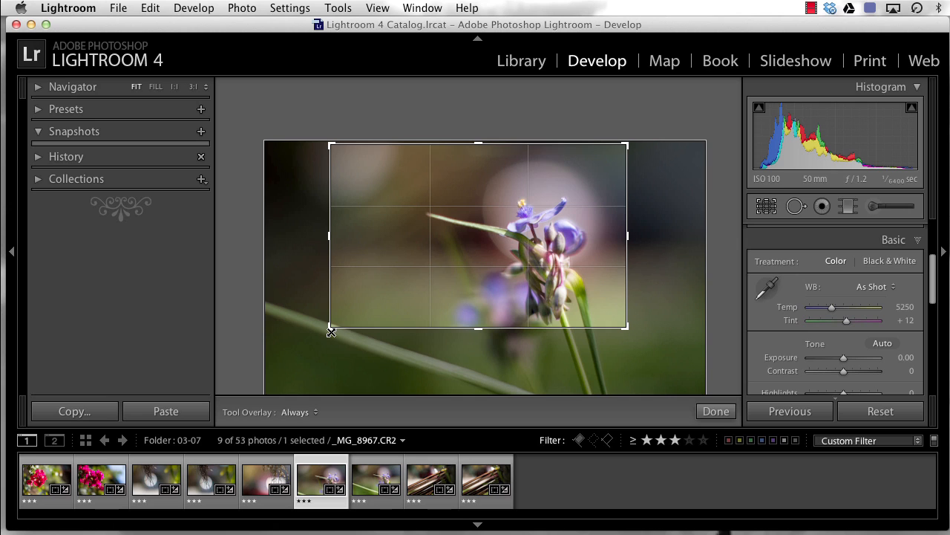
drag(514, 242, 525, 245)
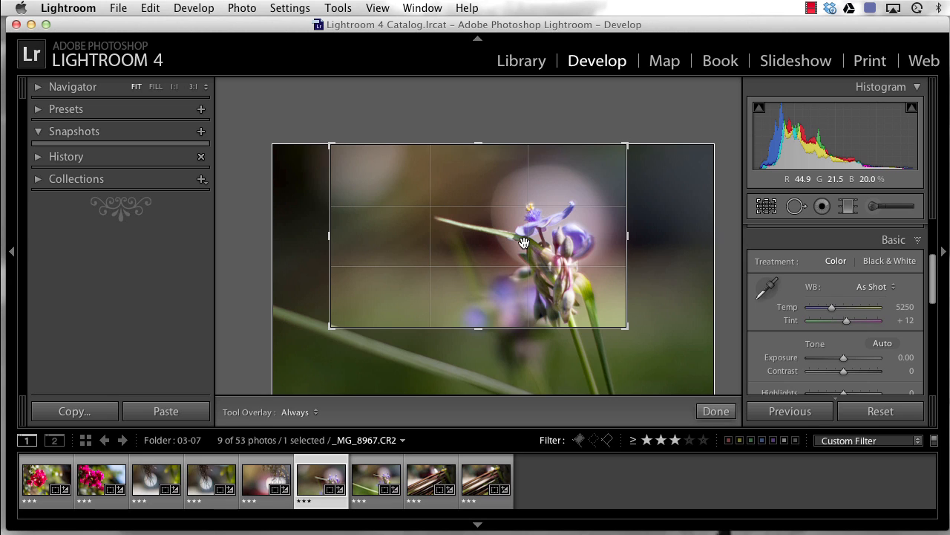
key(Return)
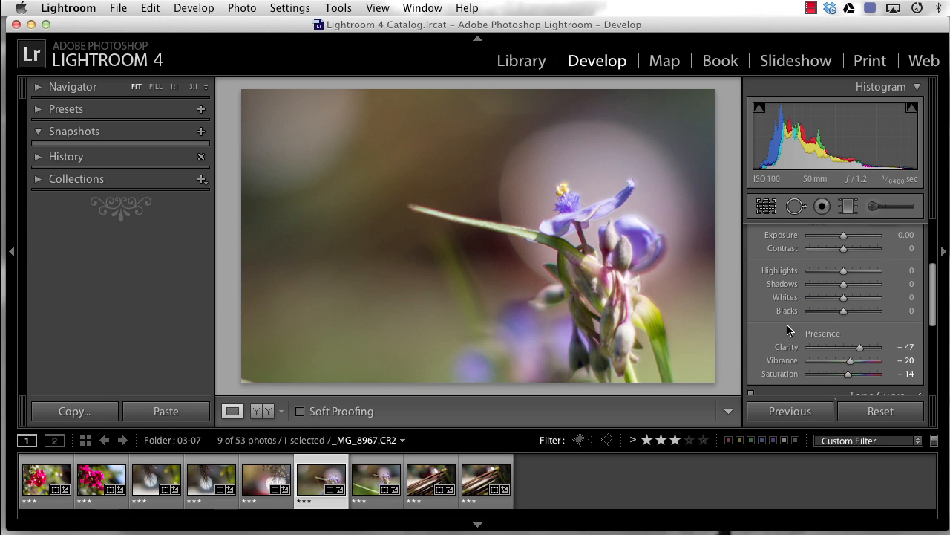
Set _MG_8967.CR2's Clarity to +68 and Vibrance to +41, and synchronize its settings, including the crop, to the next purple flower photo.
drag(860, 347, 867, 352)
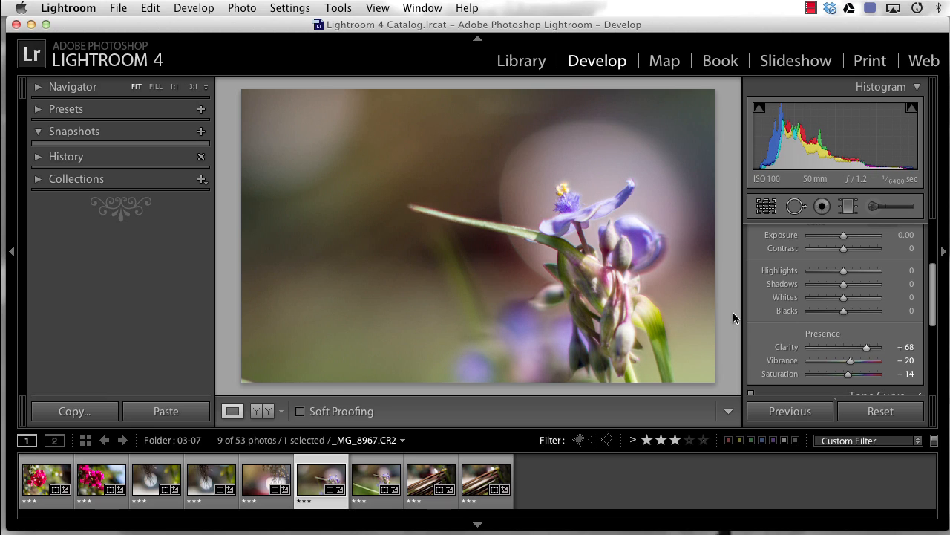
drag(850, 360, 858, 364)
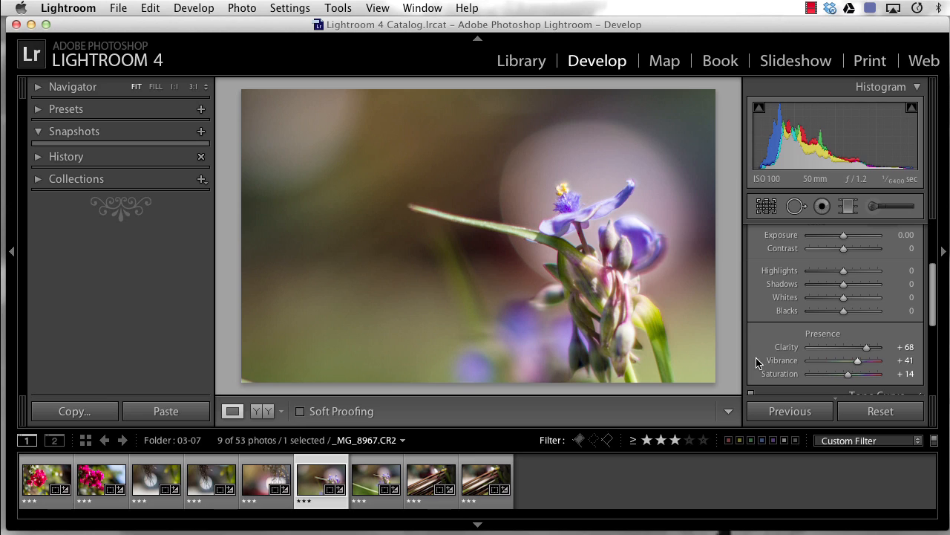
super+click(369, 490)
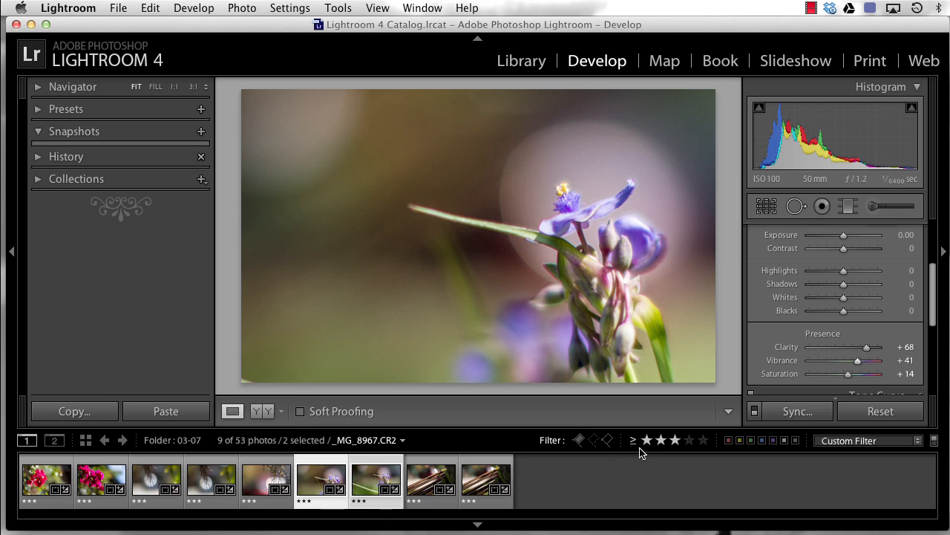
click(795, 412)
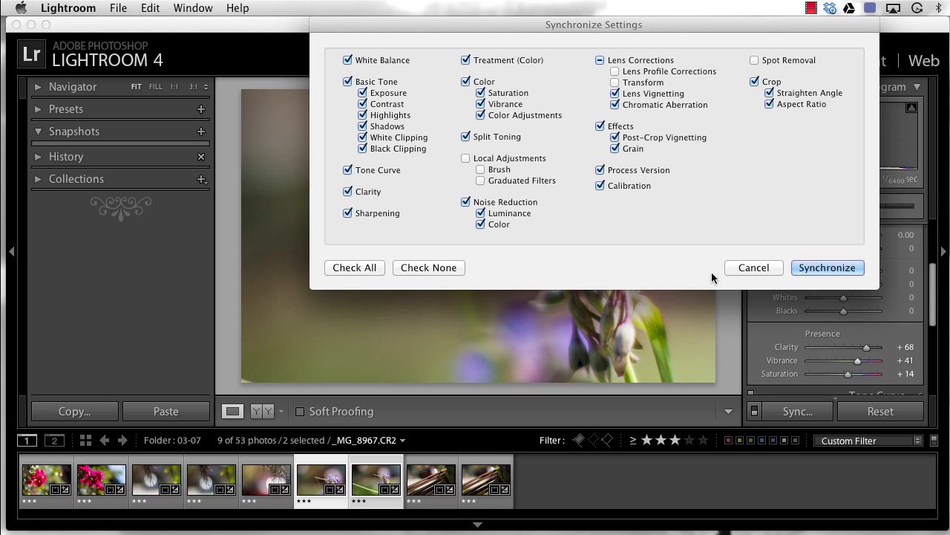
click(812, 269)
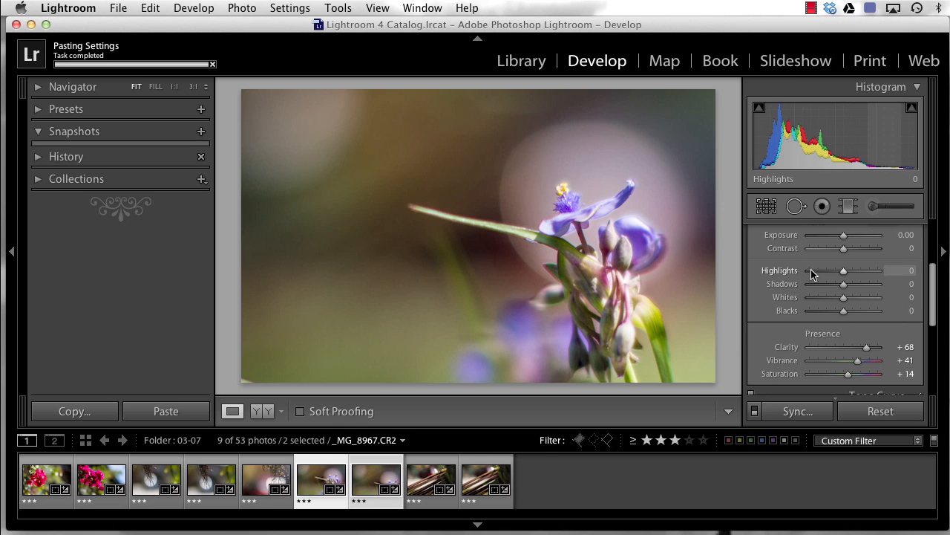
Reposition the synchronized crop on _MG_8969.CR2 so the purple flower sits at the right third, keeping the crop size.
click(423, 482)
click(369, 483)
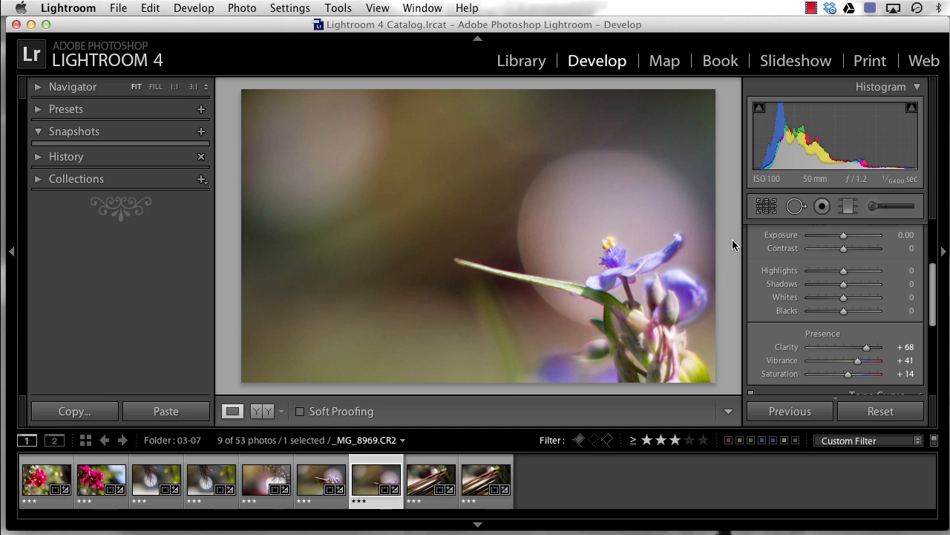
click(766, 206)
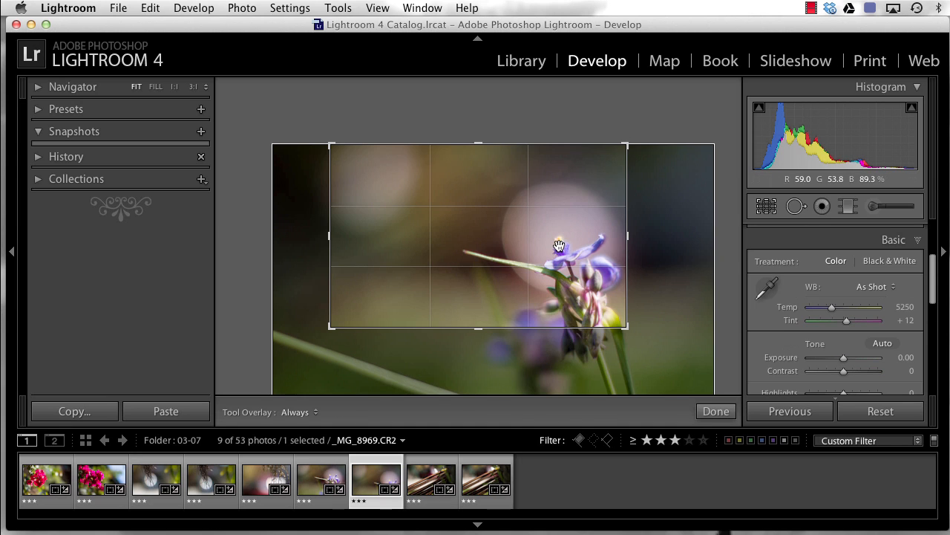
drag(561, 246, 529, 215)
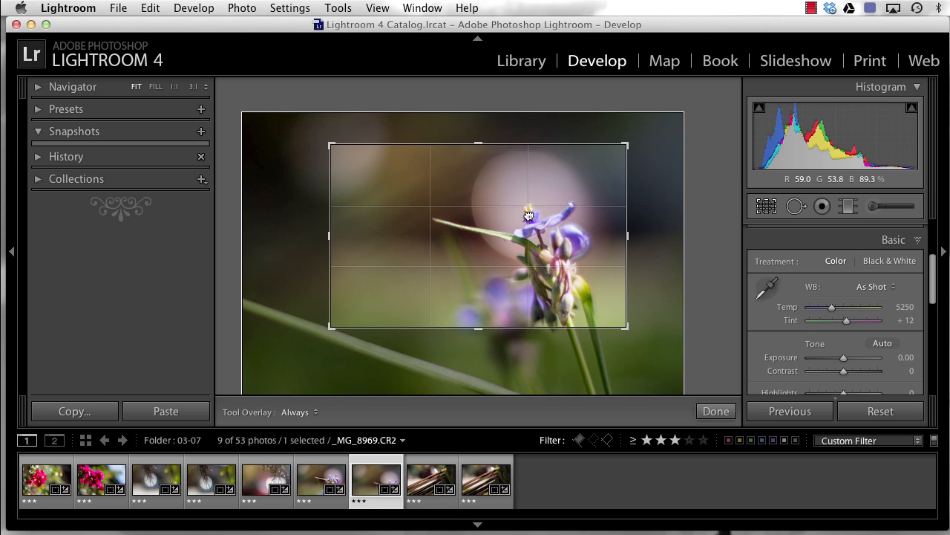
key(Return)
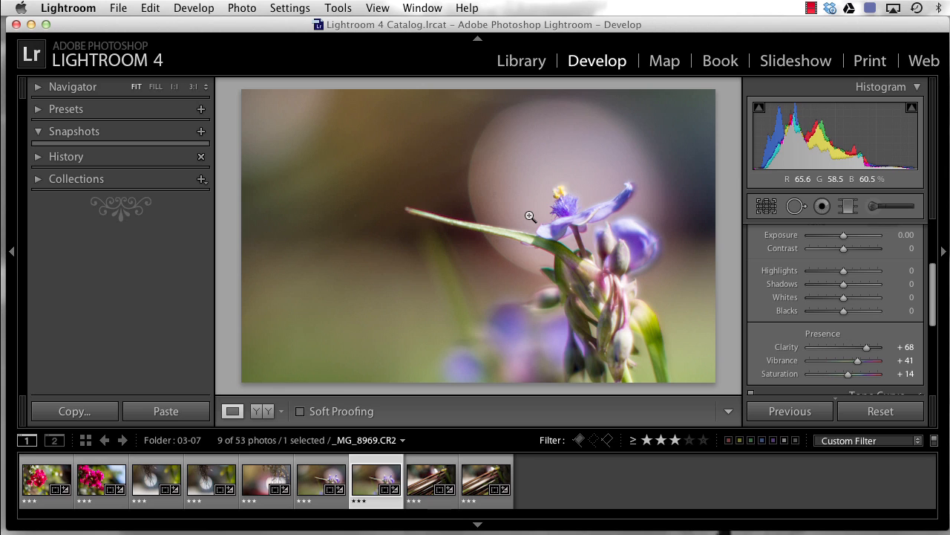
Recrop the rusty slats photo _MG_8973.CR2 from the image's top edge, trimming its left side and bottom.
key(Right)
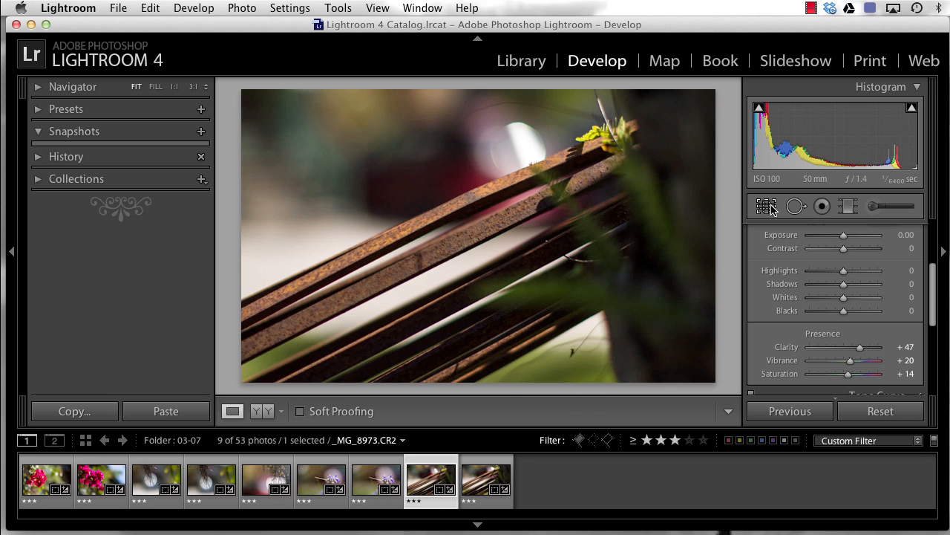
key(r)
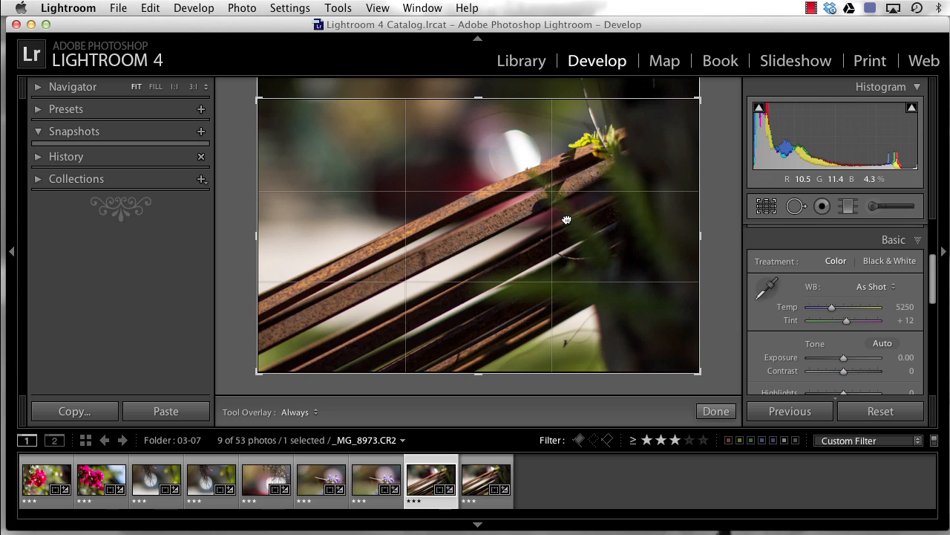
drag(565, 207, 523, 375)
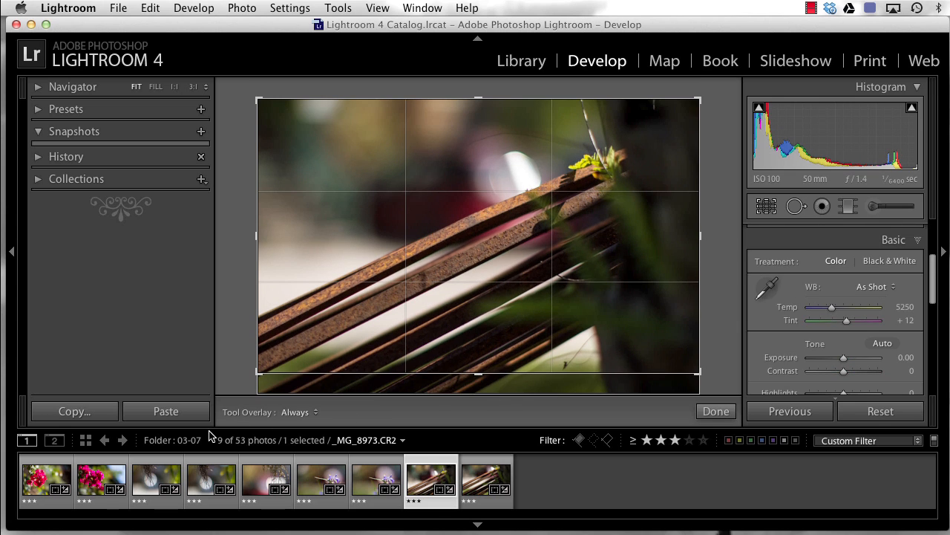
drag(256, 373, 273, 353)
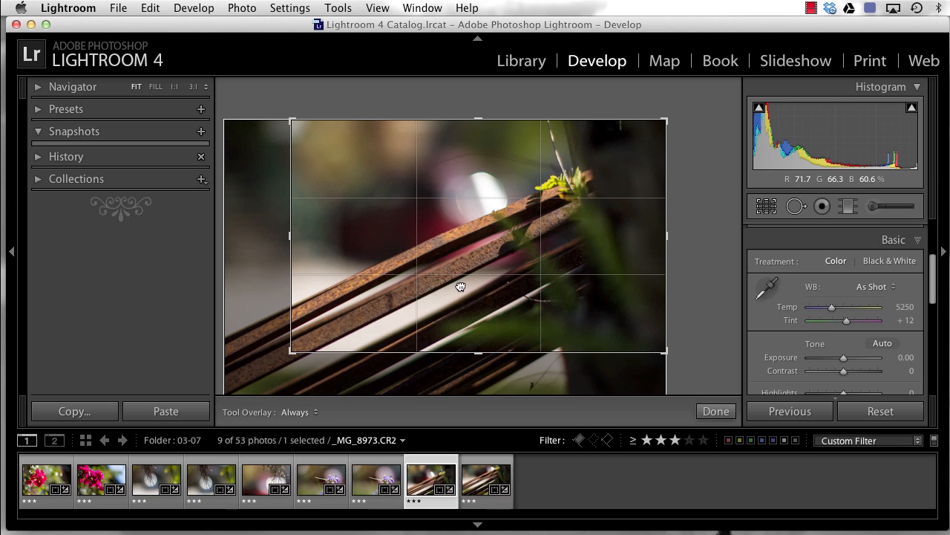
drag(460, 286, 438, 312)
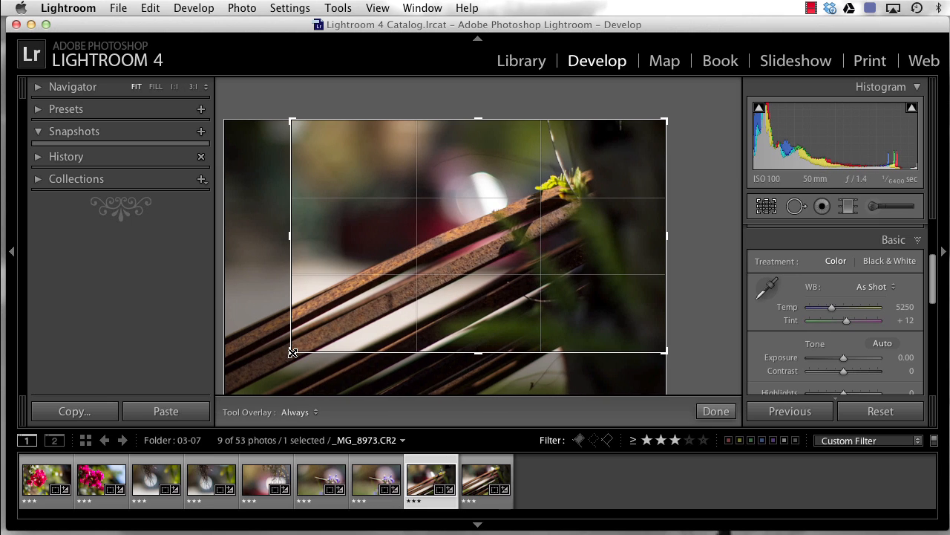
drag(293, 353, 305, 344)
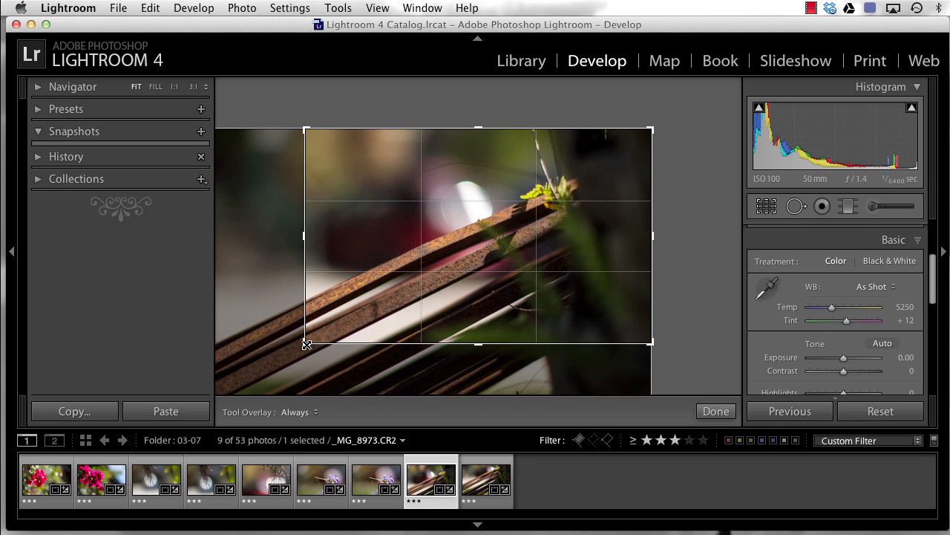
key(Return)
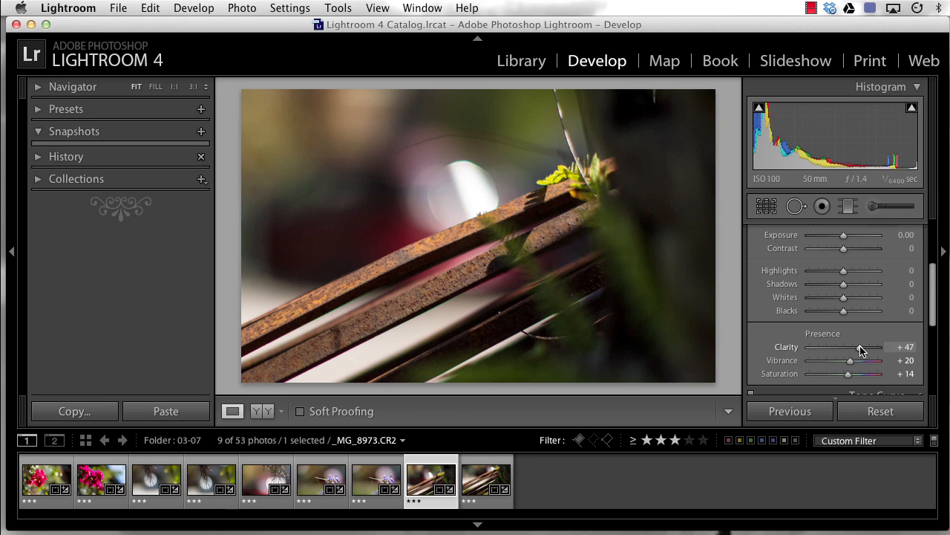
Set the rusty slats photo's Clarity to +78 and Vibrance to +46.
drag(859, 349, 871, 349)
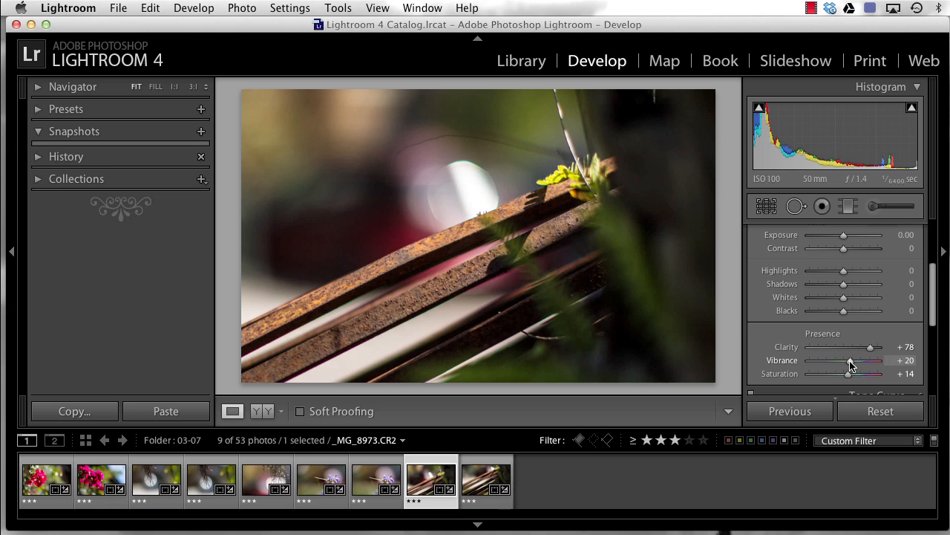
drag(850, 362, 861, 366)
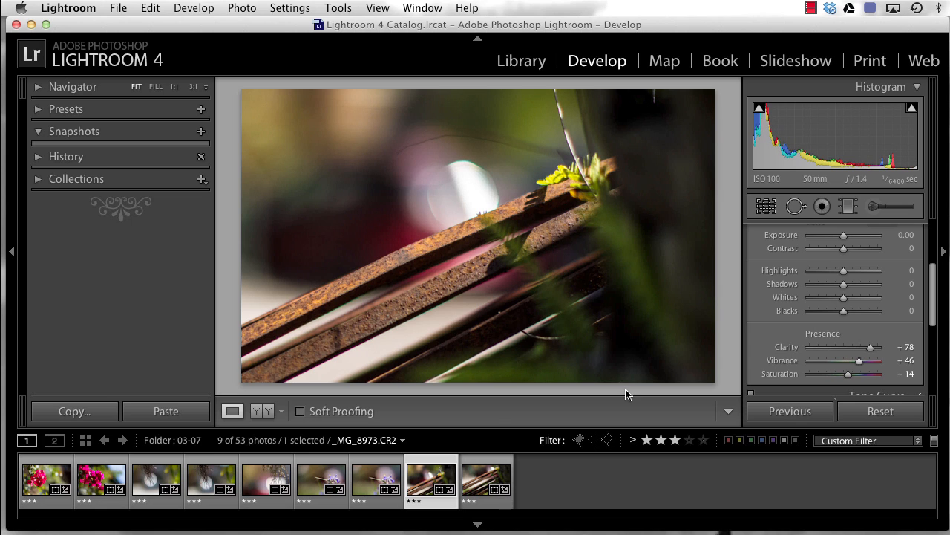
Synchronize the settings of the rusty slats photo _MG_8973.CR2 to the next slats photo, _MG_8974.CR2.
super+click(485, 479)
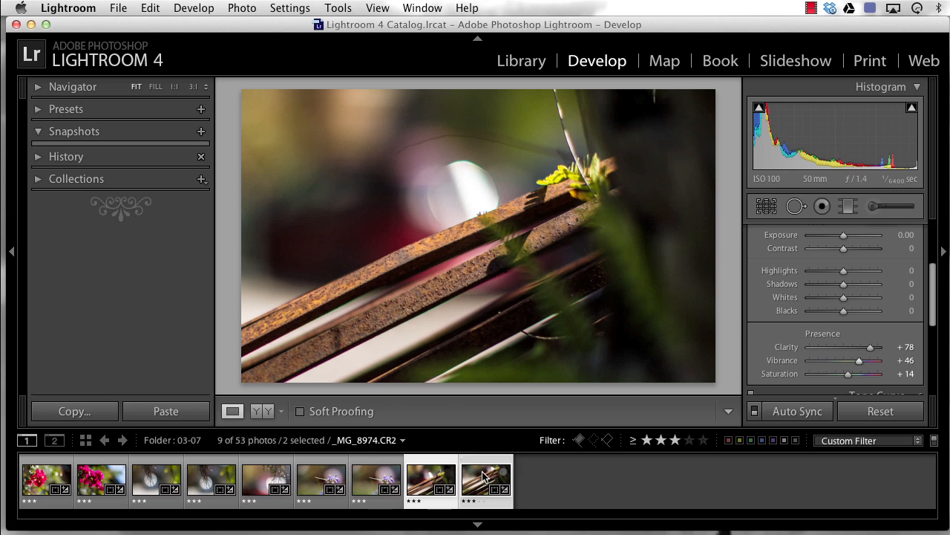
click(798, 412)
click(827, 269)
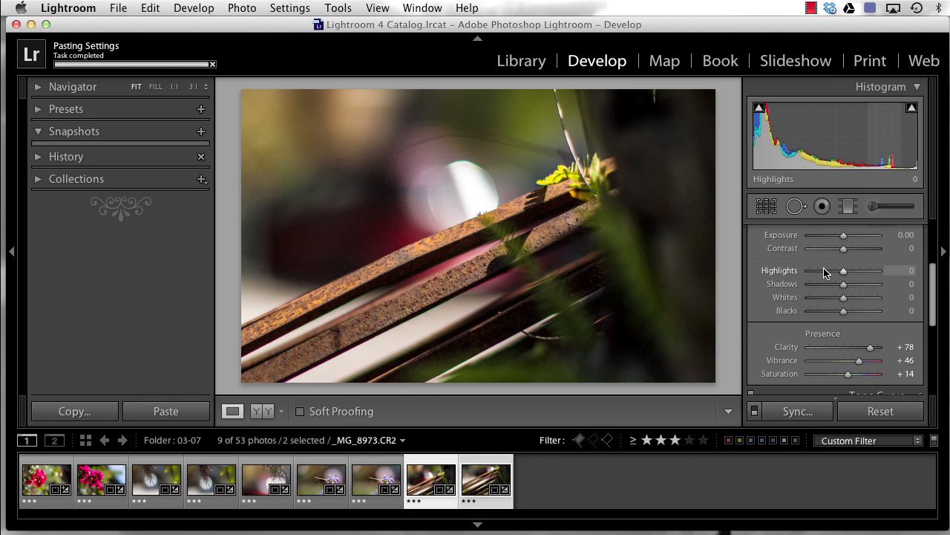
Reposition the synchronized crop on _MG_8974.CR2 so the fern frond sits near the right third, keeping the crop size.
click(375, 481)
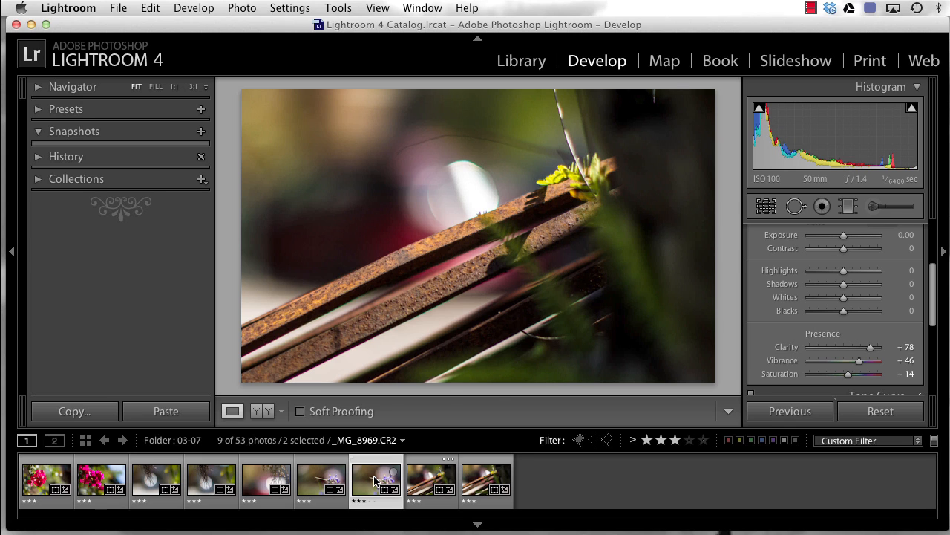
key(Right)
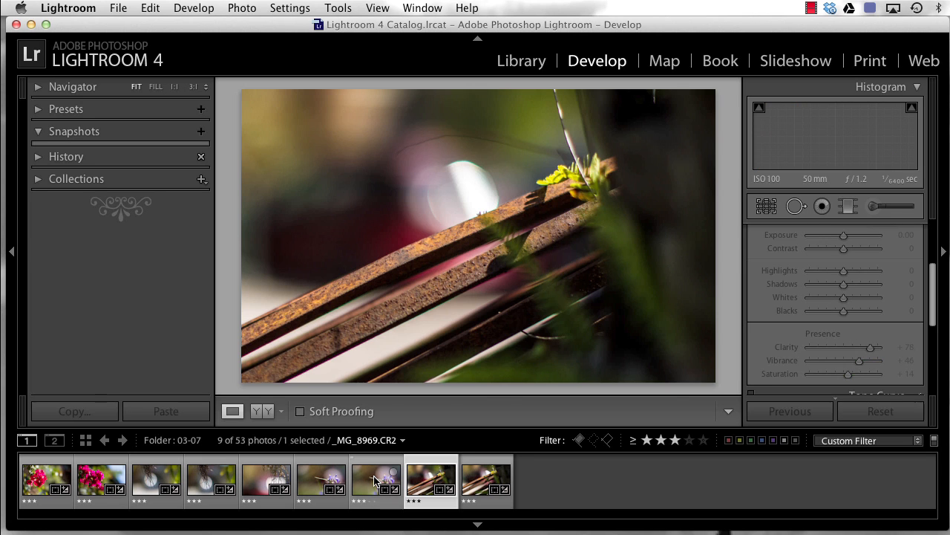
key(Right)
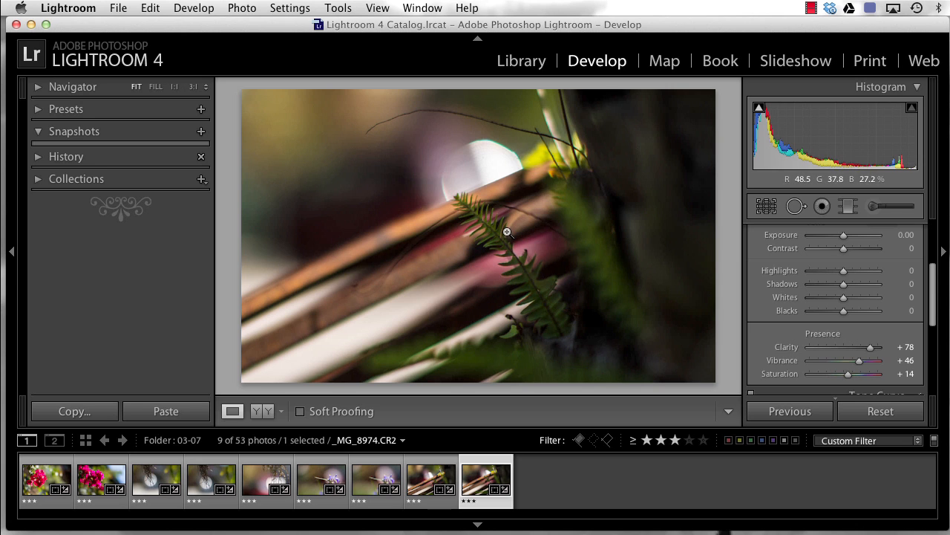
click(766, 206)
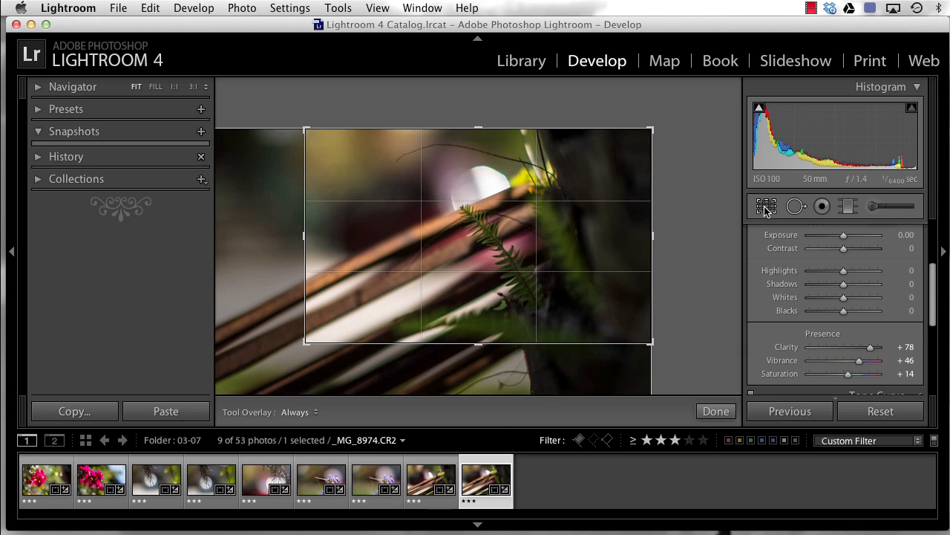
drag(552, 231, 572, 221)
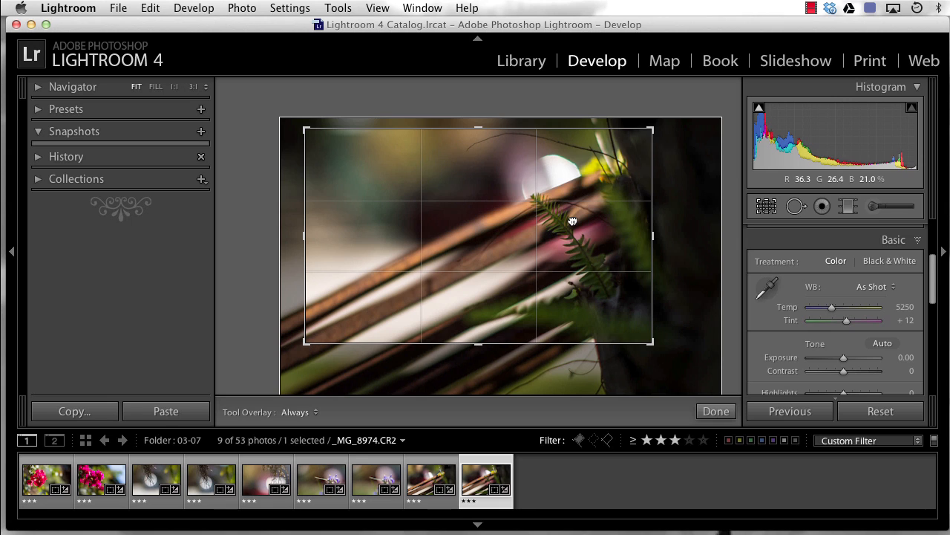
key(Return)
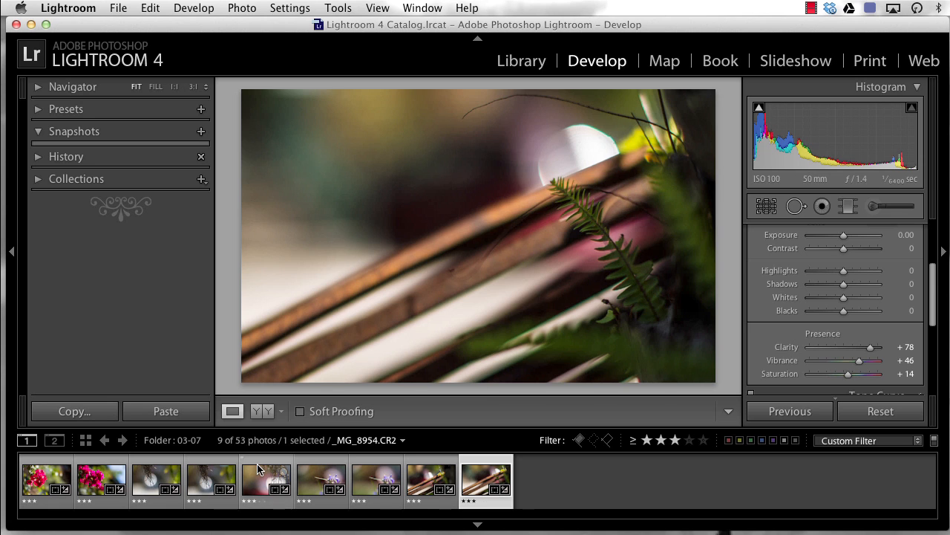
Select all the filtered three-star photos, starting from the first red flower photo, and play them as a slideshow.
click(31, 481)
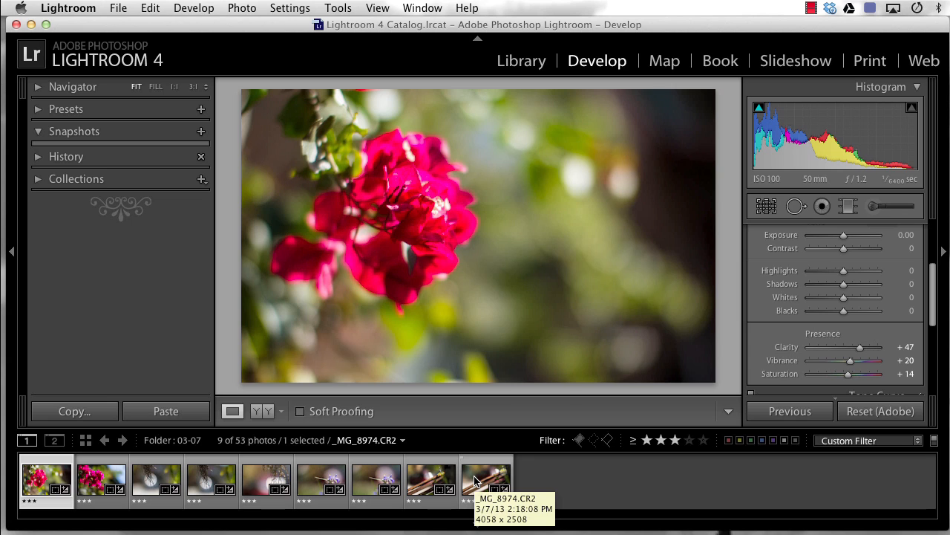
key(super+a)
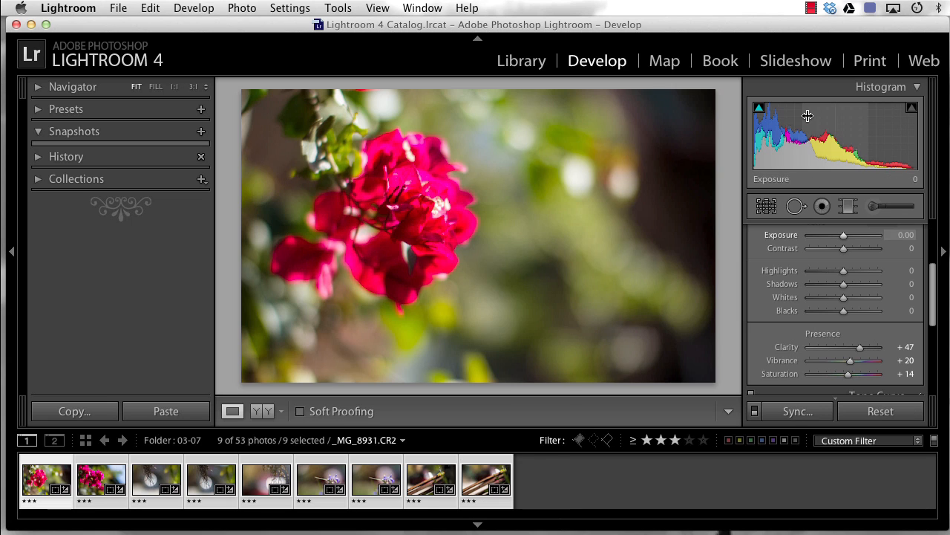
click(802, 65)
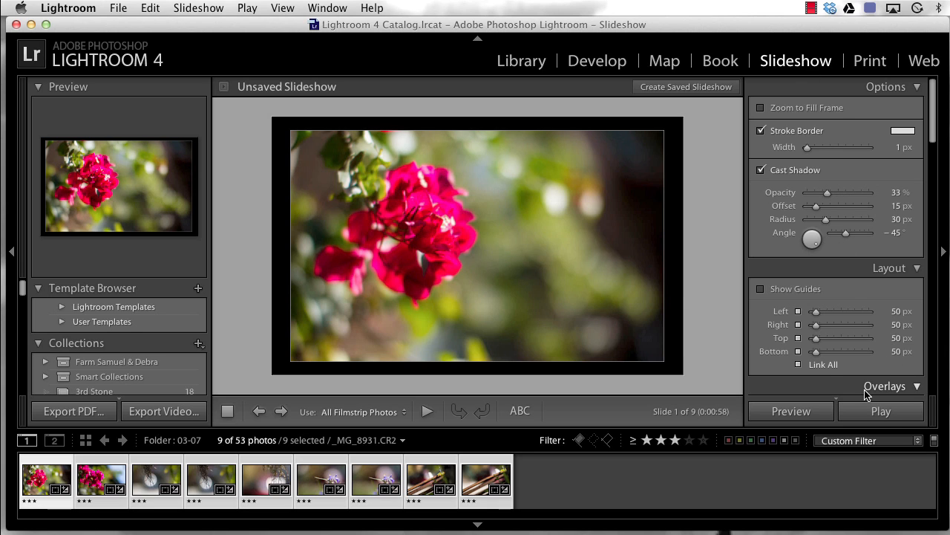
click(878, 421)
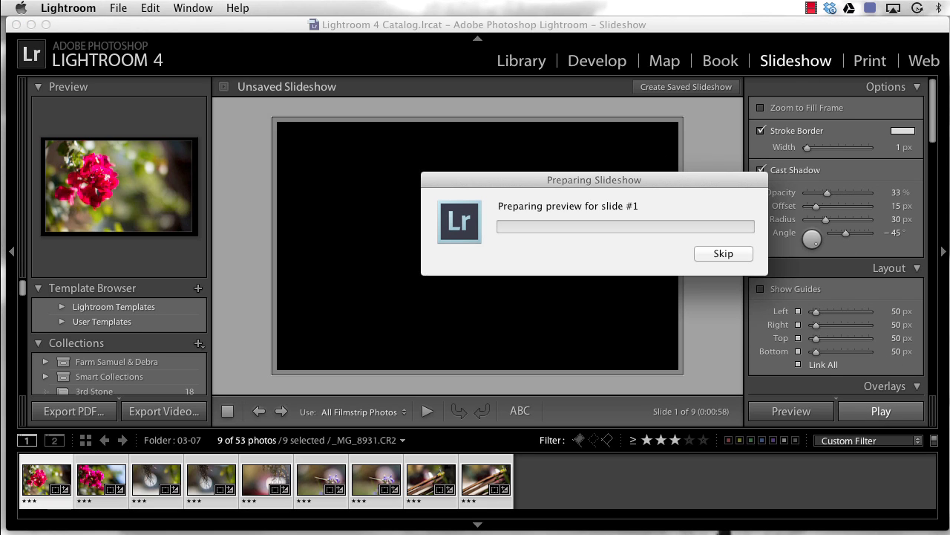